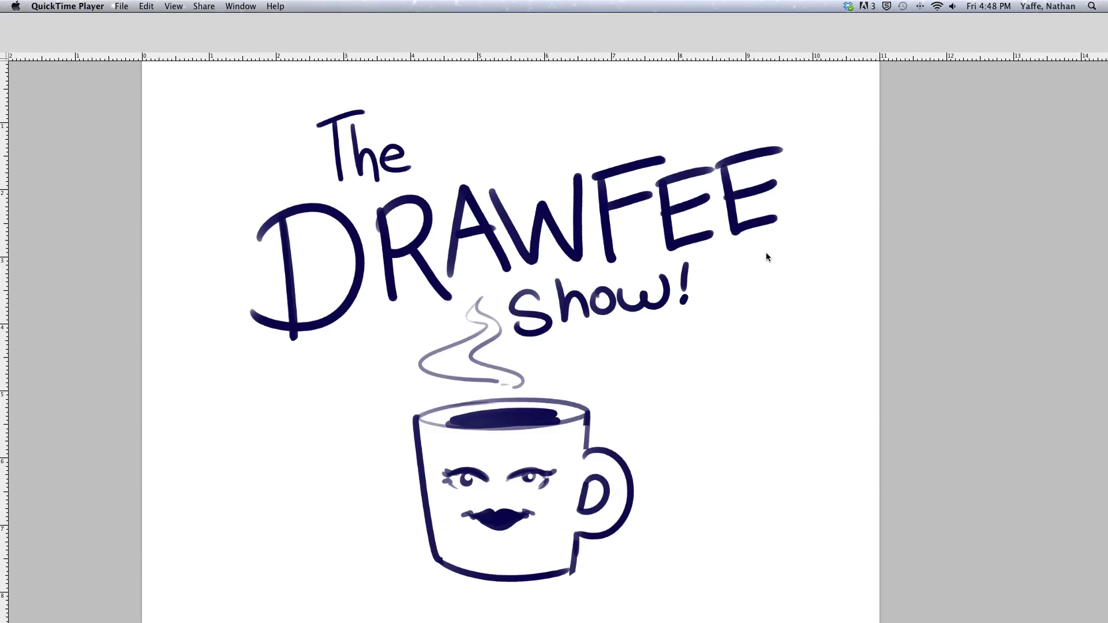
# Step: In Photoshop, hide Layer 1 with the DRAWFEE mug drawing, leaving a blank white canvas
pyautogui.click(775, 272)
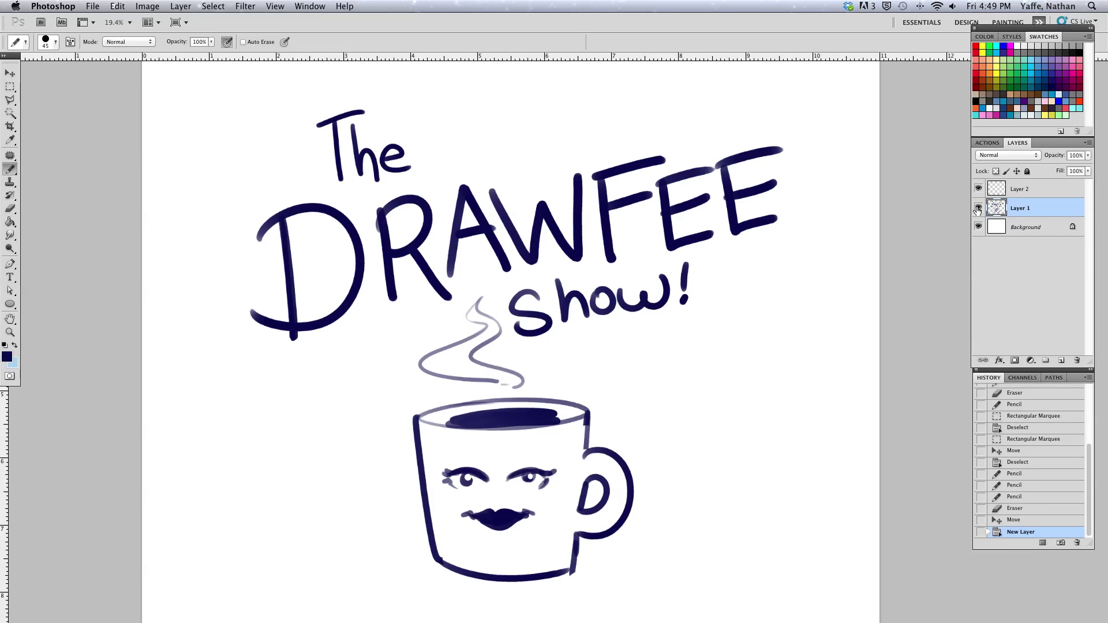
pyautogui.click(978, 208)
# Step: On Layer 2, pick a brown colour and draw the left torso line and inner arm edge
pyautogui.click(1011, 192)
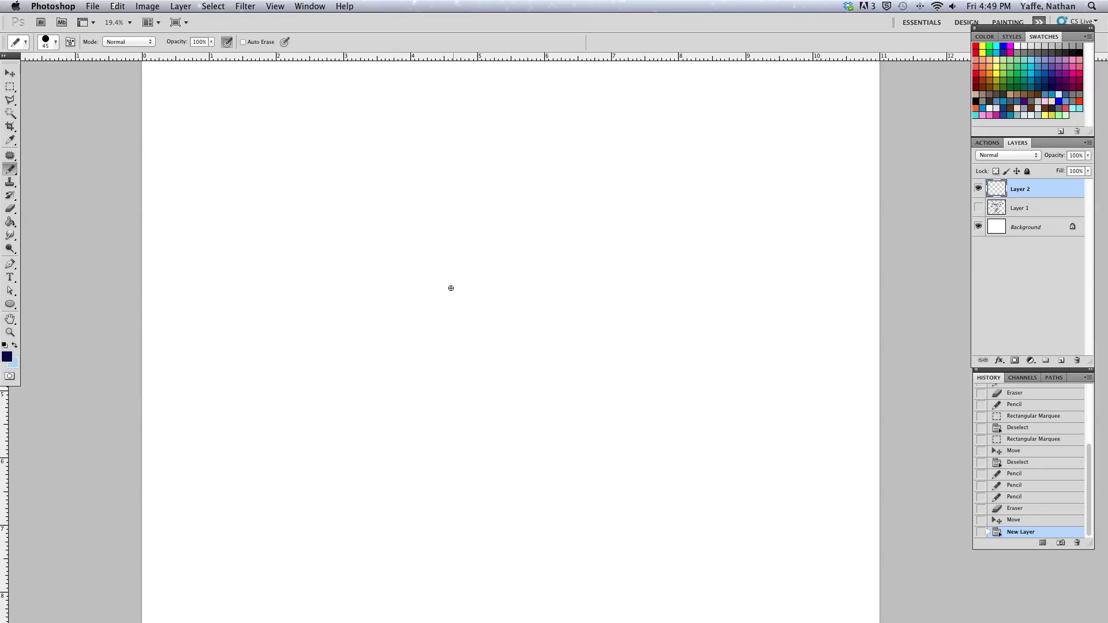
pyautogui.moveTo(447, 382); pyautogui.dragTo(445, 256)
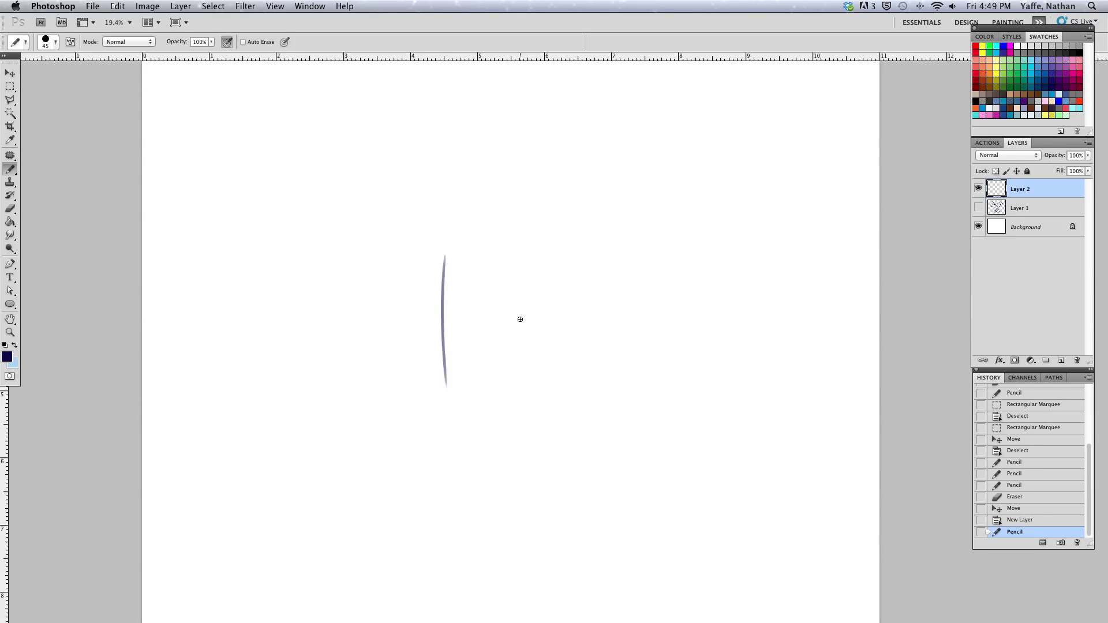
pyautogui.press('super+z')
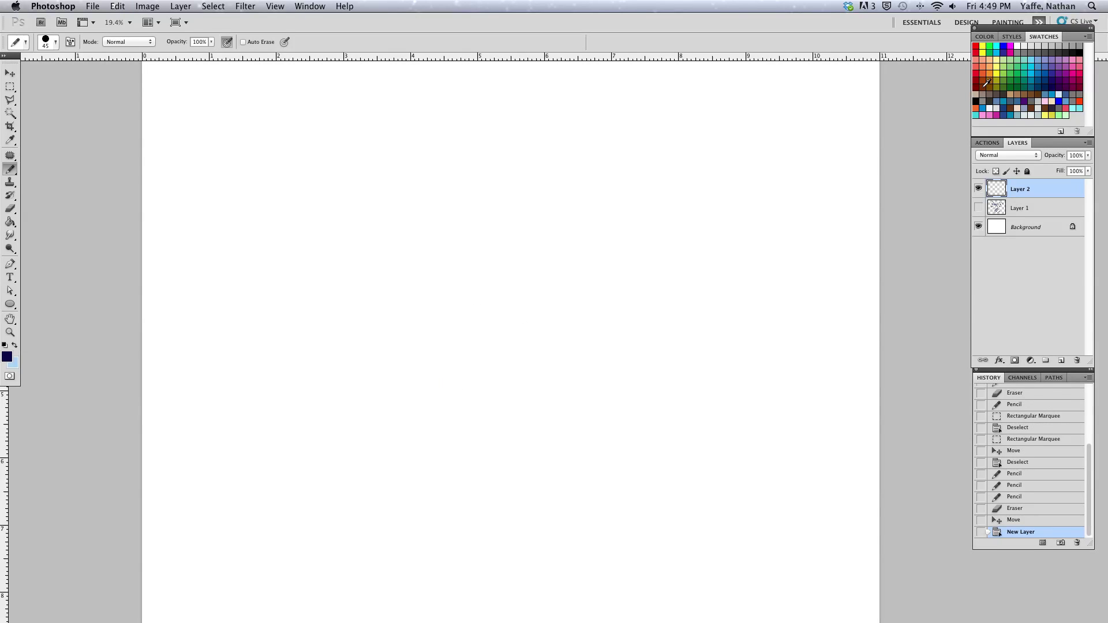
pyautogui.click(994, 82)
pyautogui.moveTo(449, 368); pyautogui.dragTo(460, 241)
pyautogui.moveTo(523, 380); pyautogui.dragTo(556, 257)
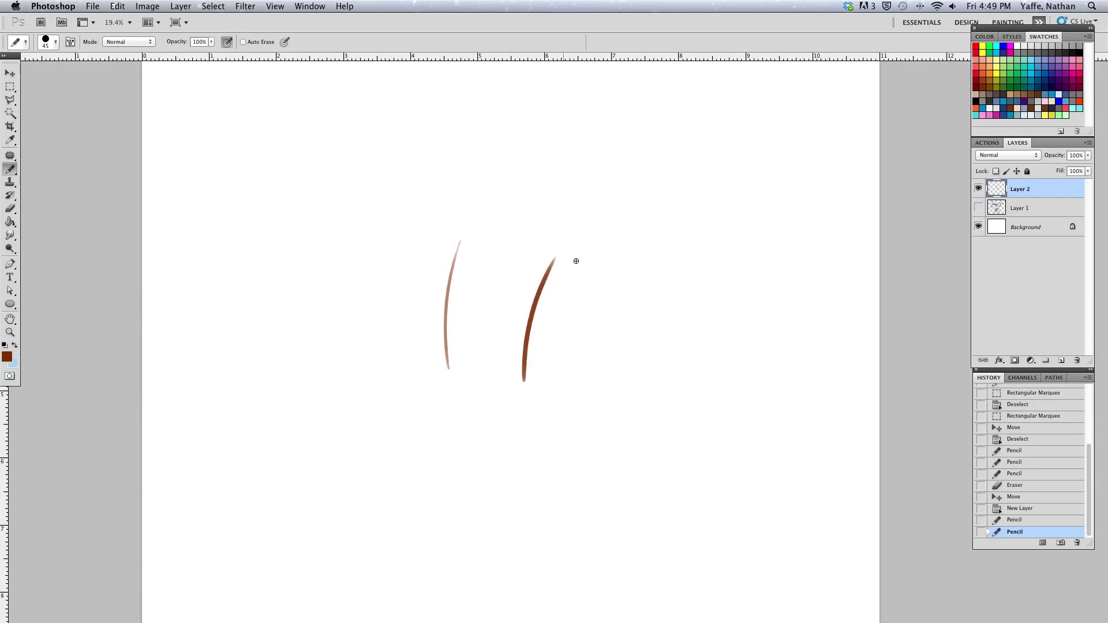
pyautogui.moveTo(445, 292)
pyautogui.mouseDown()
pyautogui.moveTo(441, 372)
pyautogui.moveTo(449, 266)
pyautogui.mouseUp()
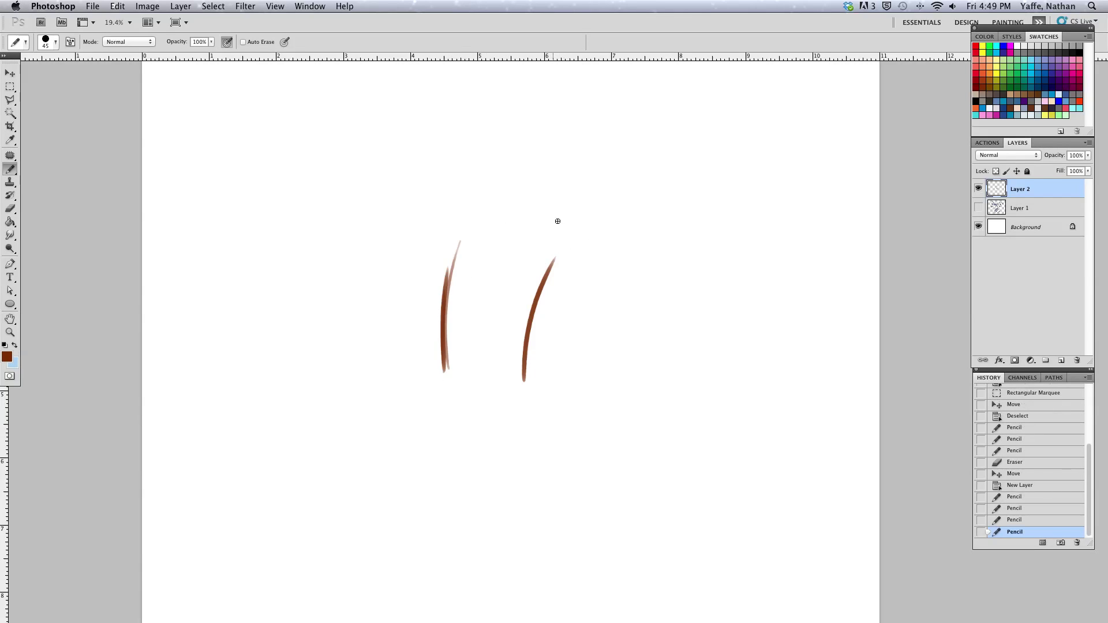
# Step: Sketch the shoulder, upper arm and forearm lines forming the angular bent arm
pyautogui.moveTo(555, 213)
pyautogui.mouseDown()
pyautogui.moveTo(529, 210)
pyautogui.moveTo(574, 209)
pyautogui.moveTo(563, 211)
pyautogui.moveTo(616, 291)
pyautogui.mouseUp()
pyautogui.moveTo(550, 261); pyautogui.dragTo(594, 298)
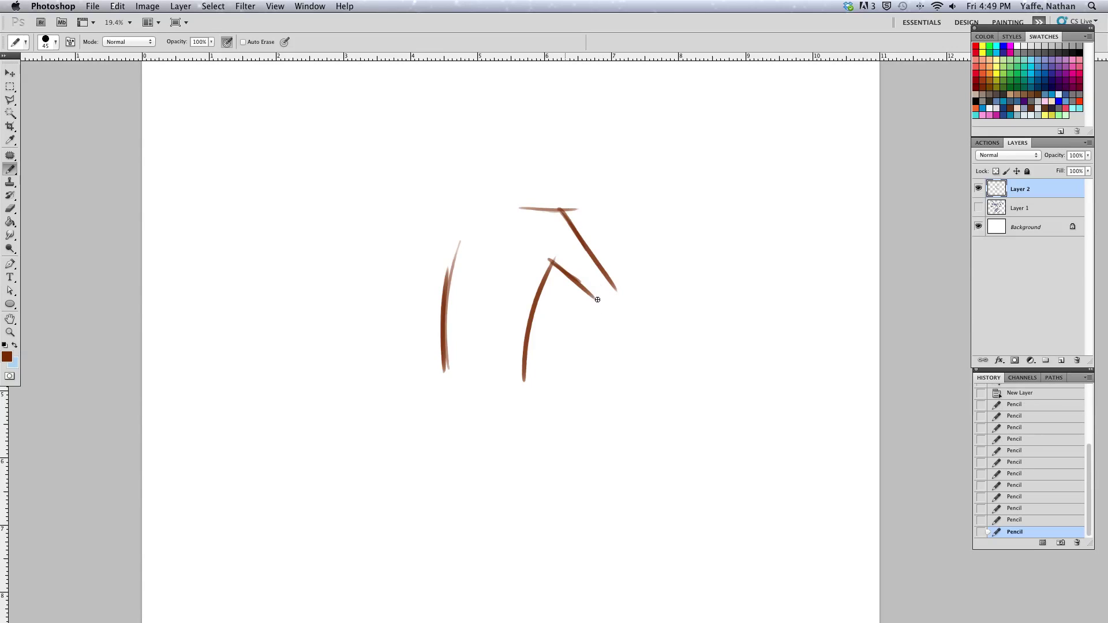
pyautogui.moveTo(552, 261); pyautogui.dragTo(610, 309)
pyautogui.moveTo(567, 212); pyautogui.dragTo(633, 297)
pyautogui.moveTo(583, 237)
pyautogui.mouseDown()
pyautogui.moveTo(622, 278)
pyautogui.moveTo(527, 362)
pyautogui.mouseUp()
pyautogui.moveTo(614, 329)
pyautogui.mouseDown()
pyautogui.moveTo(526, 376)
pyautogui.moveTo(633, 319)
pyautogui.mouseUp()
pyautogui.moveTo(578, 354); pyautogui.dragTo(636, 320)
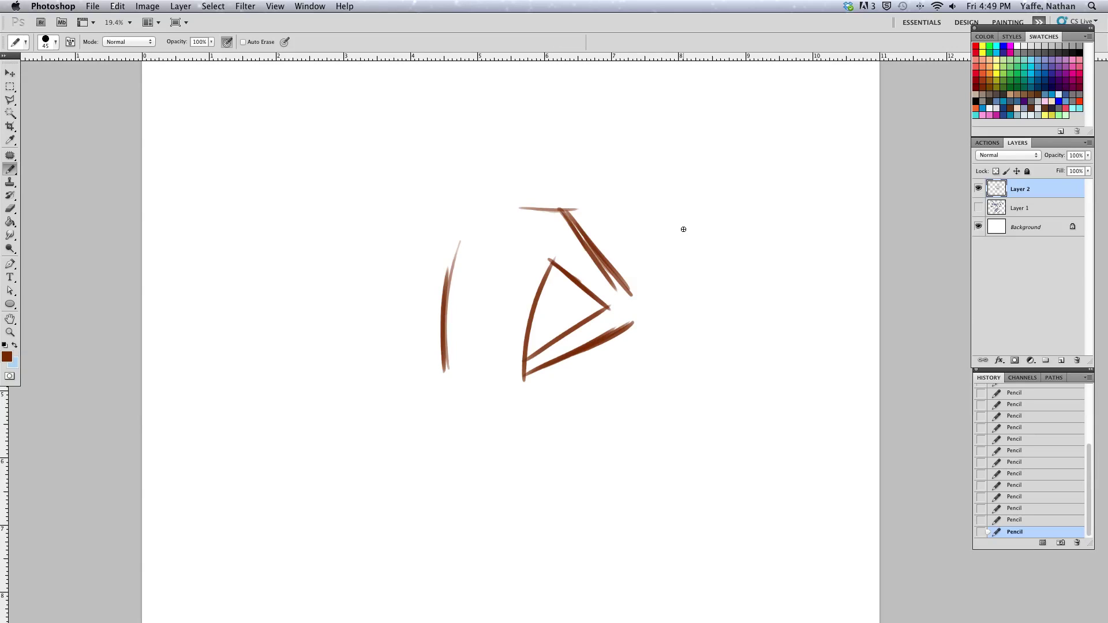
# Step: Erase to thin the arm strokes, reshape the lower corner and sketch the hand
pyautogui.press('e')
pyautogui.moveTo(539, 363); pyautogui.dragTo(632, 322)
pyautogui.moveTo(569, 228)
pyautogui.mouseDown()
pyautogui.moveTo(622, 297)
pyautogui.moveTo(603, 266)
pyautogui.mouseUp()
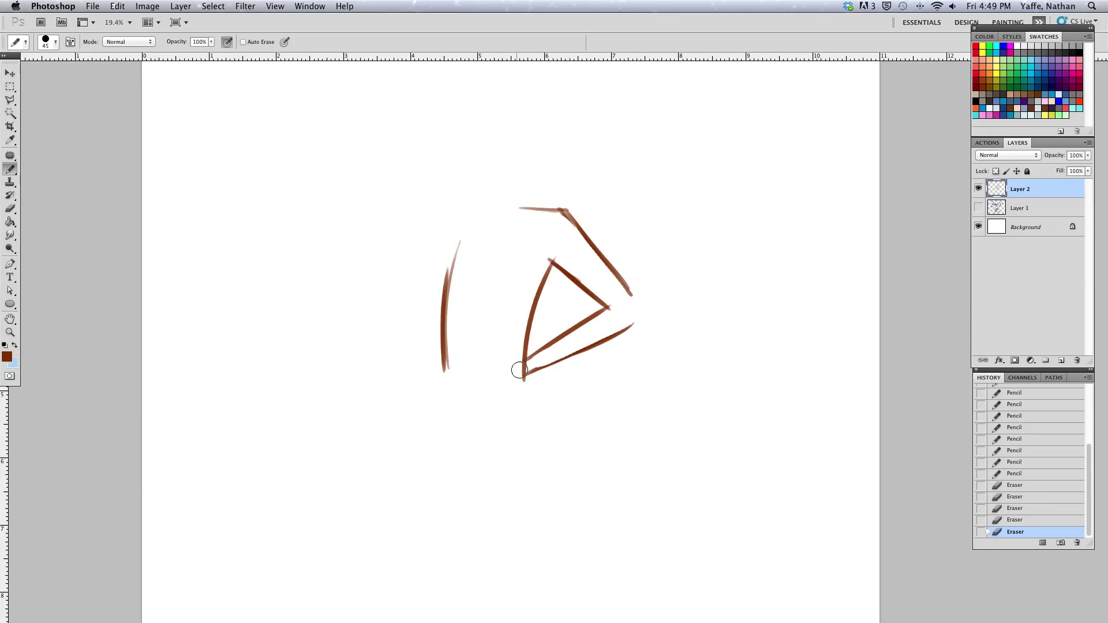
pyautogui.moveTo(524, 374)
pyautogui.mouseDown()
pyautogui.moveTo(521, 353)
pyautogui.moveTo(523, 383)
pyautogui.mouseUp()
pyautogui.moveTo(510, 343)
pyautogui.mouseDown()
pyautogui.moveTo(565, 362)
pyautogui.moveTo(632, 317)
pyautogui.mouseUp()
pyautogui.moveTo(484, 347)
pyautogui.mouseDown()
pyautogui.moveTo(510, 335)
pyautogui.moveTo(525, 353)
pyautogui.moveTo(519, 378)
pyautogui.moveTo(521, 363)
pyautogui.moveTo(629, 307)
pyautogui.mouseUp()
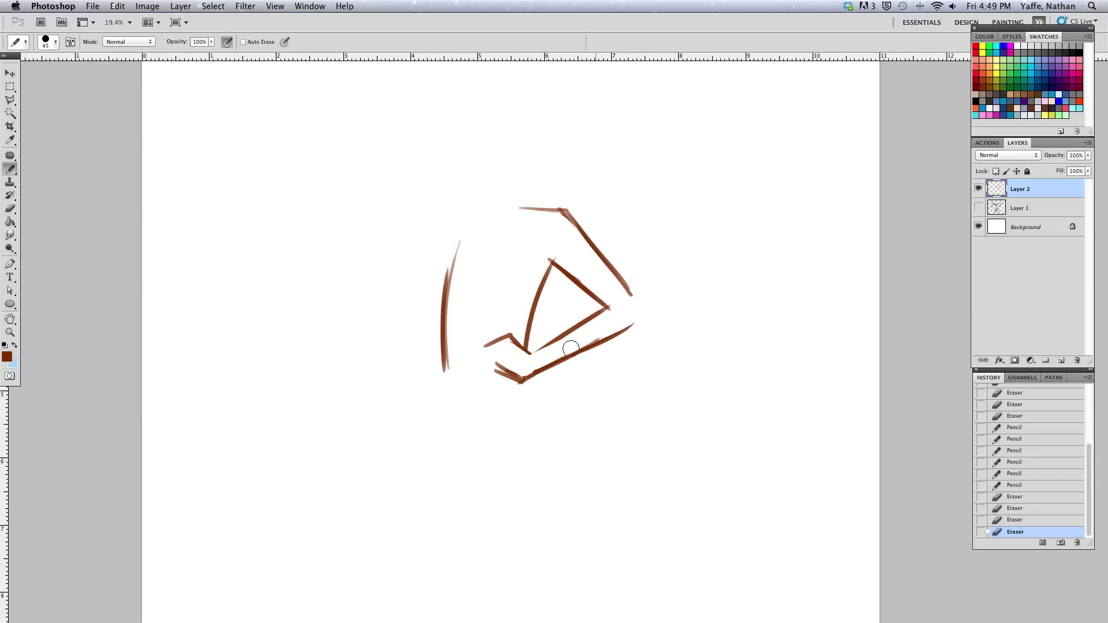
pyautogui.moveTo(552, 360)
pyautogui.mouseDown()
pyautogui.moveTo(658, 302)
pyautogui.moveTo(534, 361)
pyautogui.moveTo(613, 311)
pyautogui.mouseUp()
# Step: Refine the arm by joining the forearm to the upper arm and extending the hand stroke
pyautogui.moveTo(587, 229)
pyautogui.mouseDown()
pyautogui.moveTo(643, 304)
pyautogui.moveTo(557, 258)
pyautogui.moveTo(609, 316)
pyautogui.mouseUp()
pyautogui.moveTo(587, 238); pyautogui.dragTo(619, 284)
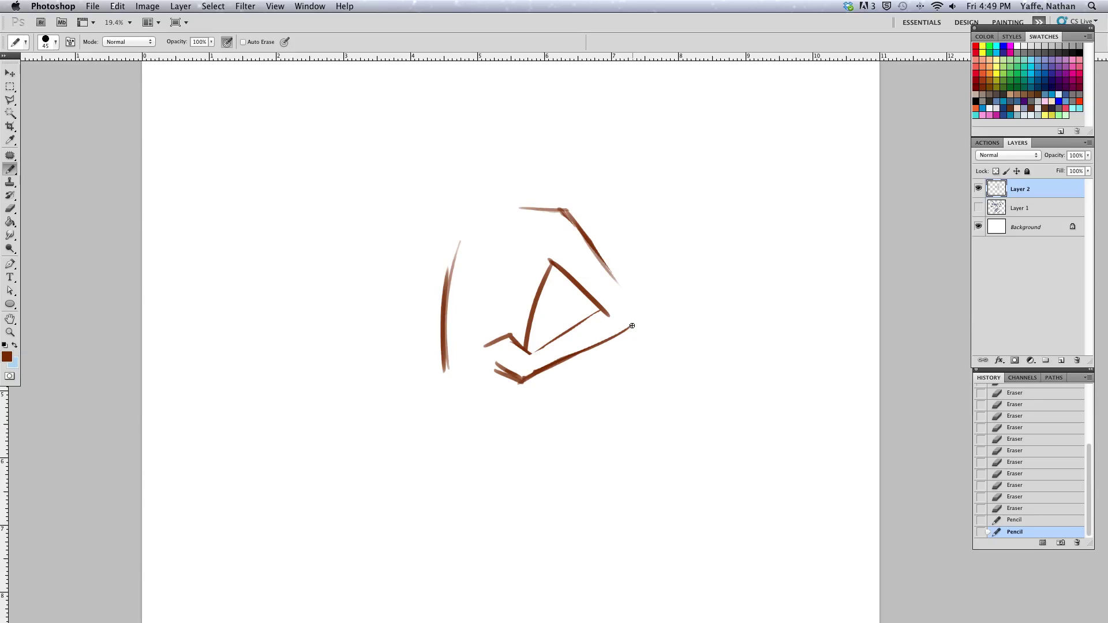
pyautogui.moveTo(629, 327)
pyautogui.mouseDown()
pyautogui.moveTo(631, 303)
pyautogui.moveTo(636, 311)
pyautogui.mouseUp()
pyautogui.moveTo(635, 314); pyautogui.dragTo(595, 248)
pyautogui.moveTo(609, 303)
pyautogui.mouseDown()
pyautogui.moveTo(540, 355)
pyautogui.moveTo(609, 310)
pyautogui.mouseUp()
pyautogui.moveTo(609, 310)
pyautogui.mouseDown()
pyautogui.moveTo(534, 362)
pyautogui.moveTo(609, 306)
pyautogui.mouseUp()
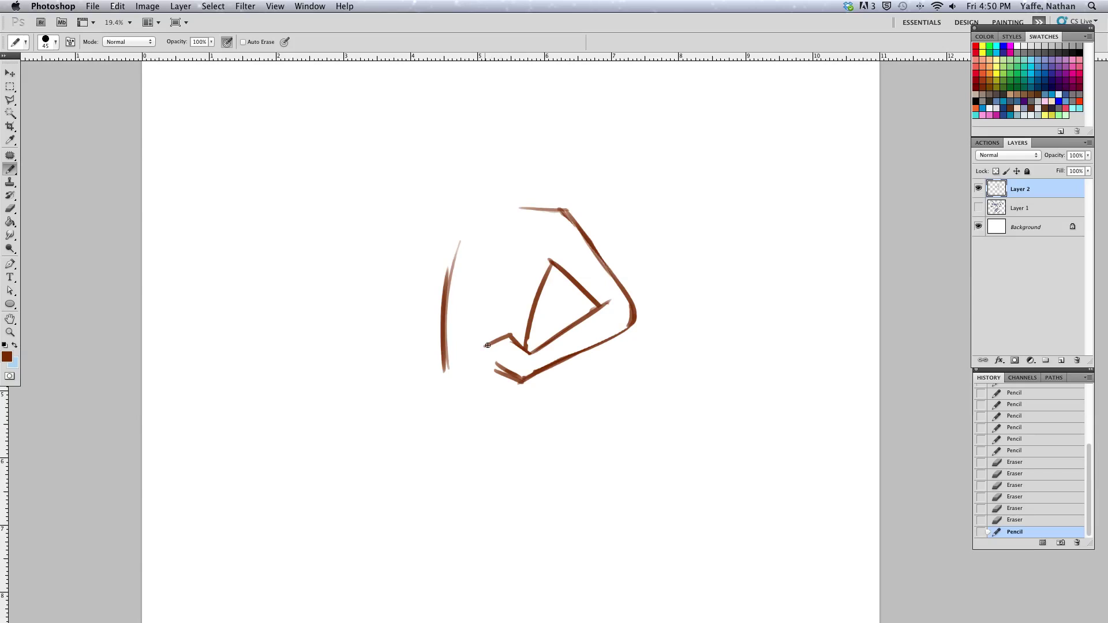
pyautogui.moveTo(491, 342)
pyautogui.mouseDown()
pyautogui.moveTo(477, 352)
pyautogui.moveTo(492, 345)
pyautogui.mouseUp()
# Step: With a smaller brush, draw the fingertips of the hand resting at the waist
pyautogui.press('[')
pyautogui.moveTo(476, 359)
pyautogui.mouseDown()
pyautogui.moveTo(490, 366)
pyautogui.moveTo(469, 355)
pyautogui.moveTo(493, 353)
pyautogui.moveTo(488, 374)
pyautogui.moveTo(522, 381)
pyautogui.moveTo(479, 354)
pyautogui.moveTo(472, 360)
pyautogui.moveTo(494, 359)
pyautogui.moveTo(472, 370)
pyautogui.moveTo(501, 353)
pyautogui.moveTo(482, 359)
pyautogui.moveTo(511, 364)
pyautogui.moveTo(522, 384)
pyautogui.moveTo(480, 362)
pyautogui.moveTo(492, 372)
pyautogui.mouseUp()
pyautogui.moveTo(482, 365); pyautogui.dragTo(507, 359)
pyautogui.moveTo(485, 371)
pyautogui.mouseDown()
pyautogui.moveTo(511, 367)
pyautogui.moveTo(508, 350)
pyautogui.moveTo(528, 355)
pyautogui.moveTo(532, 338)
pyautogui.mouseUp()
pyautogui.press('e')
# Step: Redraw and thin the inner arm edge and wrist lines
pyautogui.moveTo(552, 266); pyautogui.dragTo(549, 277)
pyautogui.moveTo(553, 275); pyautogui.dragTo(522, 342)
pyautogui.moveTo(542, 296); pyautogui.dragTo(525, 348)
pyautogui.moveTo(549, 267)
pyautogui.mouseDown()
pyautogui.moveTo(520, 344)
pyautogui.moveTo(526, 354)
pyautogui.mouseUp()
# Step: Draw the breast curves, from the upper line at the shoulder up toward the arm
pyautogui.moveTo(453, 226); pyautogui.dragTo(442, 293)
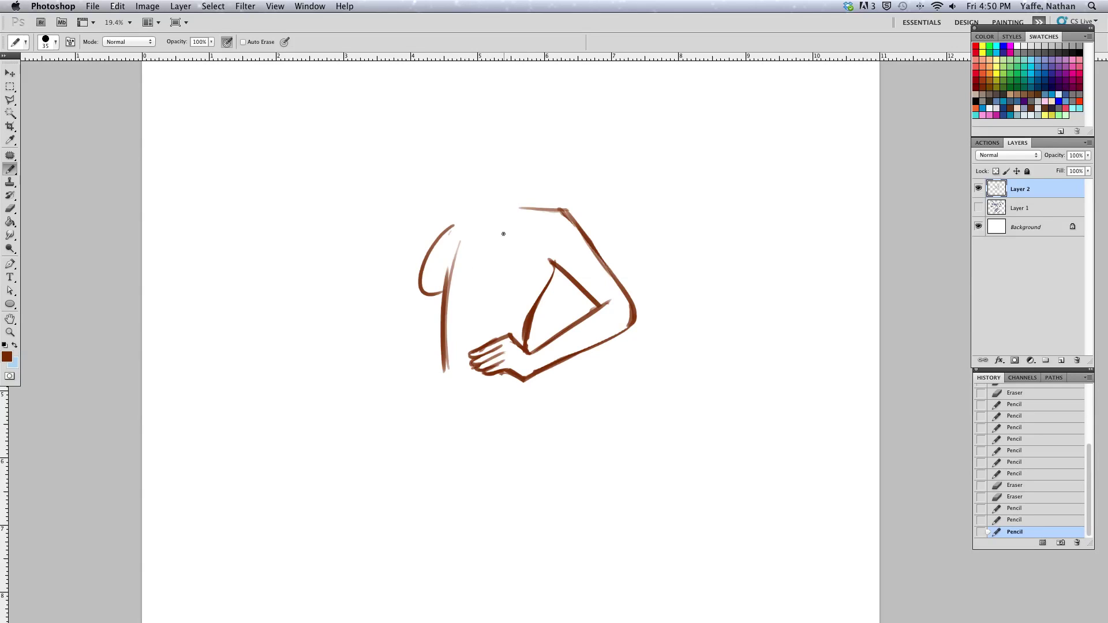
pyautogui.press('super+z')
pyautogui.moveTo(454, 215)
pyautogui.mouseDown()
pyautogui.moveTo(442, 300)
pyautogui.moveTo(464, 301)
pyautogui.mouseUp()
pyautogui.moveTo(480, 250); pyautogui.dragTo(481, 243)
pyautogui.moveTo(466, 287)
pyautogui.mouseDown()
pyautogui.moveTo(504, 299)
pyautogui.moveTo(524, 290)
pyautogui.moveTo(532, 264)
pyautogui.mouseUp()
pyautogui.press('super+z')
pyautogui.moveTo(428, 253)
pyautogui.mouseDown()
pyautogui.moveTo(455, 209)
pyautogui.moveTo(448, 292)
pyautogui.moveTo(437, 277)
pyautogui.moveTo(465, 214)
pyautogui.mouseUp()
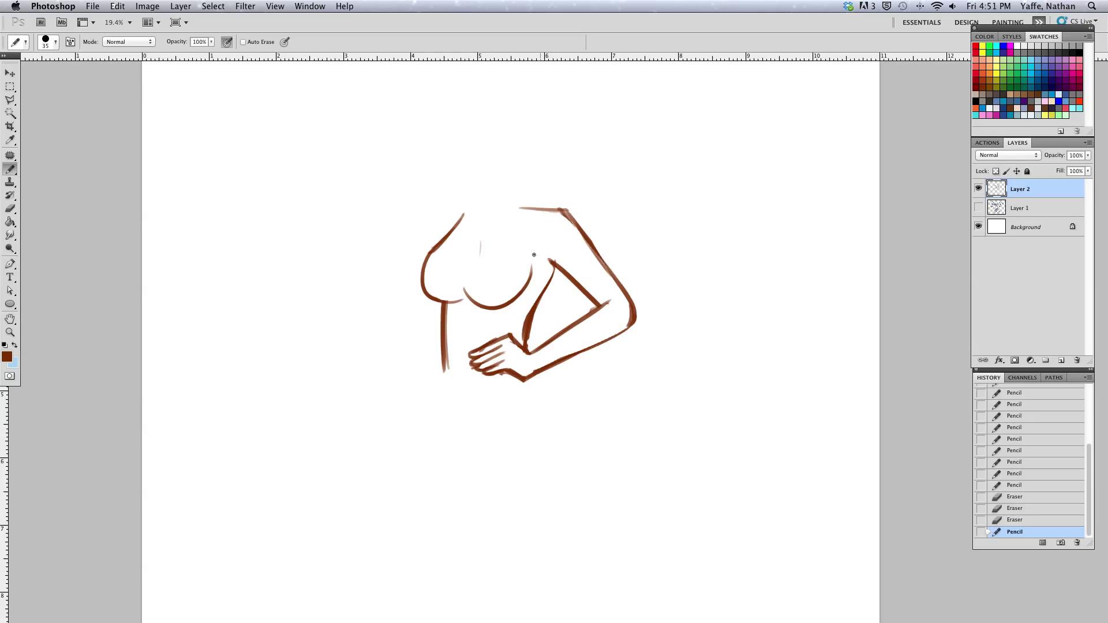
pyautogui.moveTo(533, 254); pyautogui.dragTo(530, 283)
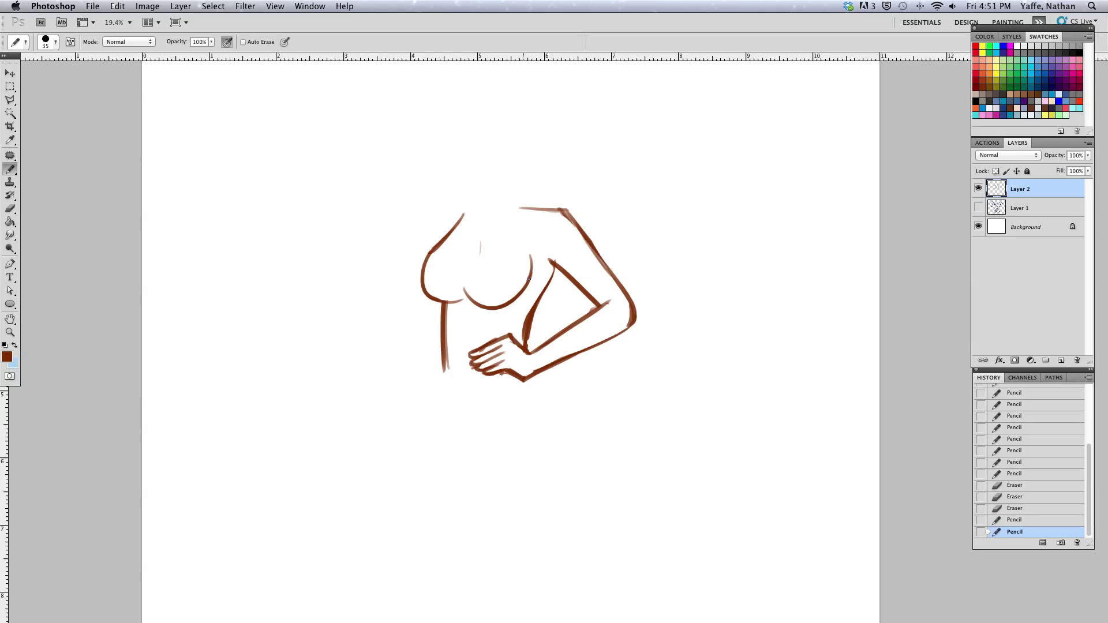
# Step: Add small dots on the chest and draw a longer hip curve below the hand
pyautogui.moveTo(471, 230)
pyautogui.mouseDown()
pyautogui.moveTo(478, 247)
pyautogui.moveTo(491, 223)
pyautogui.mouseUp()
pyautogui.click(467, 221)
pyautogui.click(491, 222)
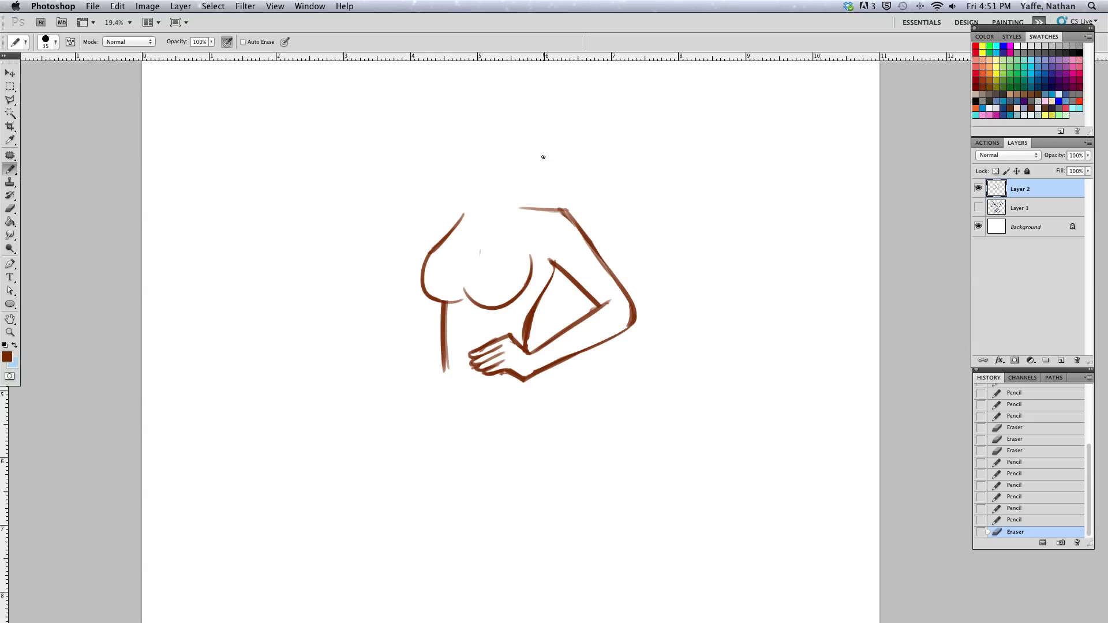
pyautogui.moveTo(535, 378); pyautogui.dragTo(553, 417)
pyautogui.hotkey('ctrl', 'z')
pyautogui.moveTo(537, 372); pyautogui.dragTo(562, 429)
# Step: Extend the left torso line and draw both thighs and lower legs down to the calves
pyautogui.moveTo(446, 360); pyautogui.dragTo(443, 476)
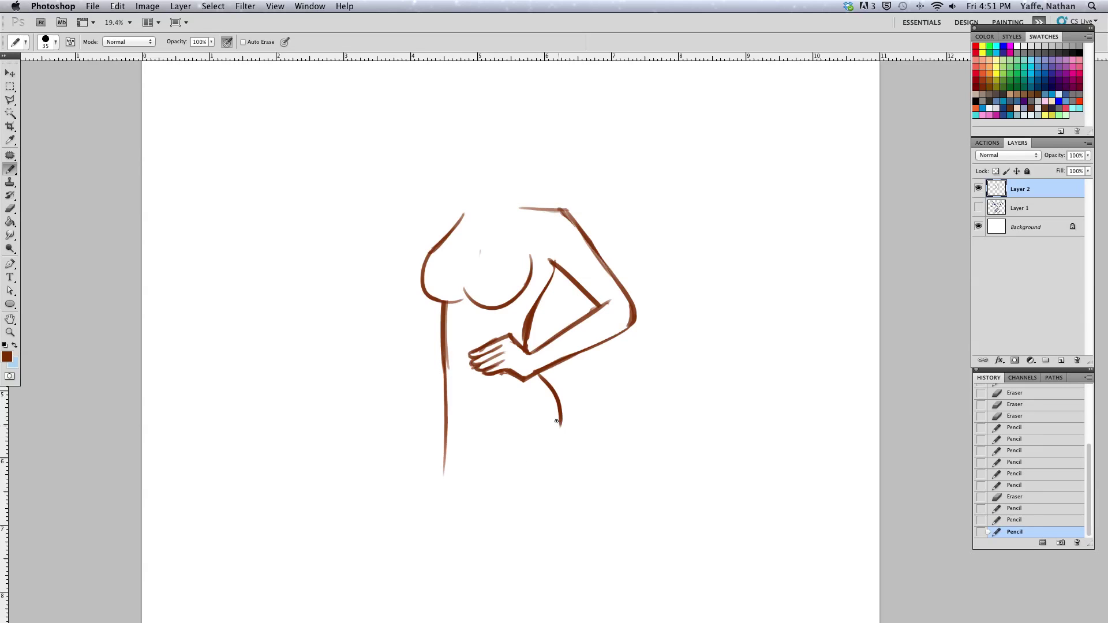
pyautogui.moveTo(479, 393)
pyautogui.mouseDown()
pyautogui.moveTo(514, 451)
pyautogui.moveTo(478, 492)
pyautogui.mouseUp()
pyautogui.moveTo(495, 429); pyautogui.dragTo(517, 473)
pyautogui.moveTo(559, 426); pyautogui.dragTo(574, 509)
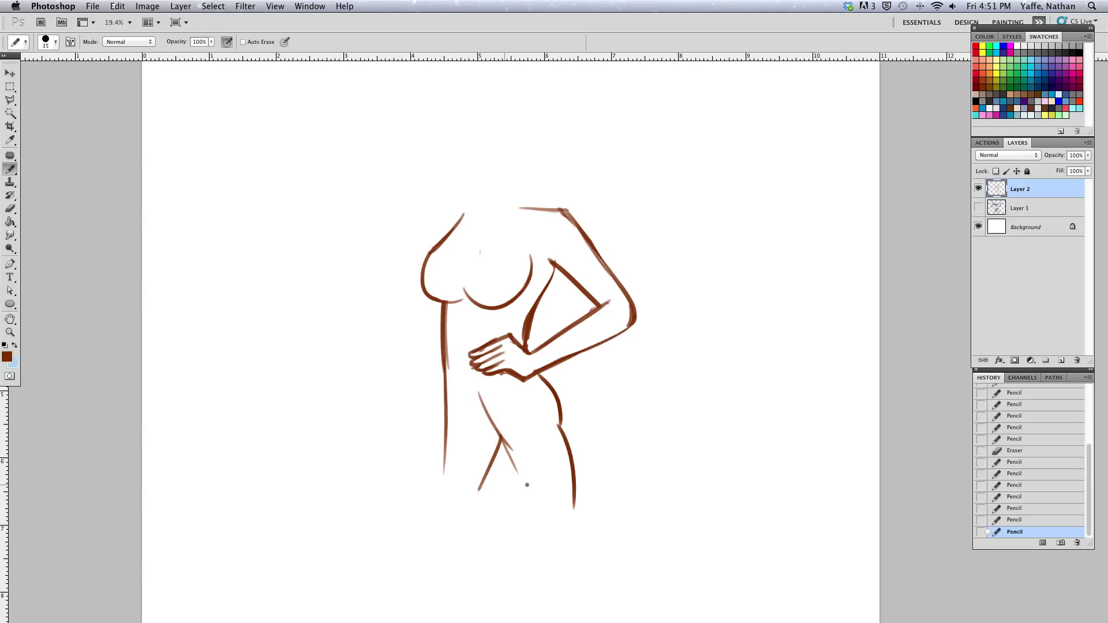
pyautogui.moveTo(502, 437); pyautogui.dragTo(593, 580)
pyautogui.moveTo(482, 484); pyautogui.dragTo(465, 575)
pyautogui.moveTo(444, 456); pyautogui.dragTo(437, 565)
pyautogui.moveTo(444, 484); pyautogui.dragTo(438, 570)
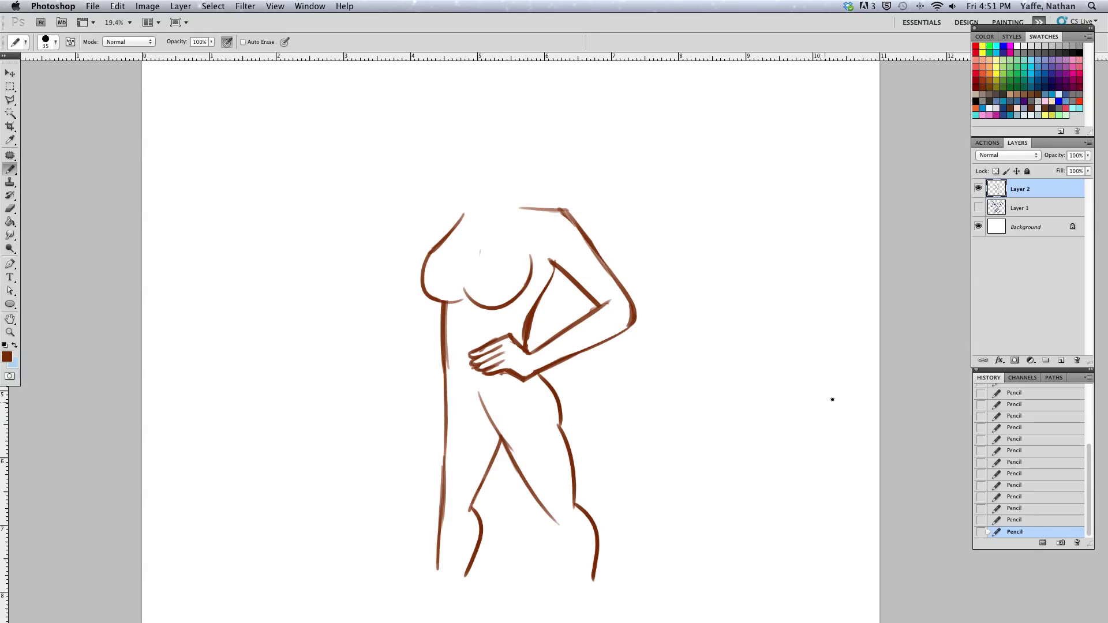
pyautogui.moveTo(743, 408)
pyautogui.mouseDown()
pyautogui.moveTo(738, 337)
pyautogui.moveTo(739, 368)
pyautogui.mouseUp()
# Step: Scale the whole figure down slightly with Cmd+T and move it up and left
pyautogui.hotkey('ctrl', 't')
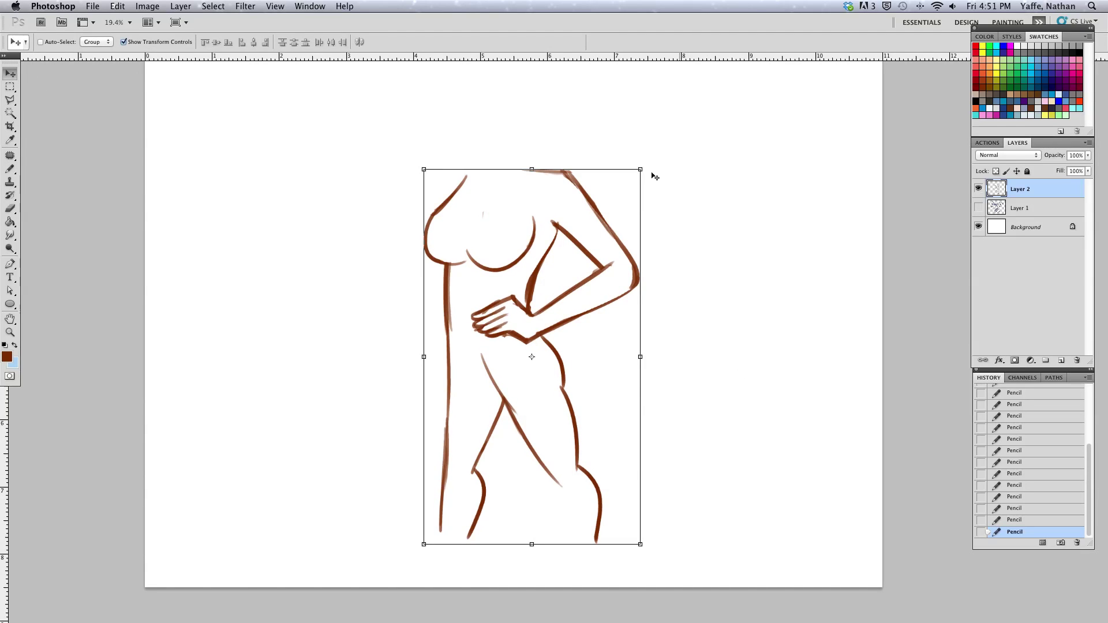
pyautogui.moveTo(637, 170); pyautogui.dragTo(597, 249)
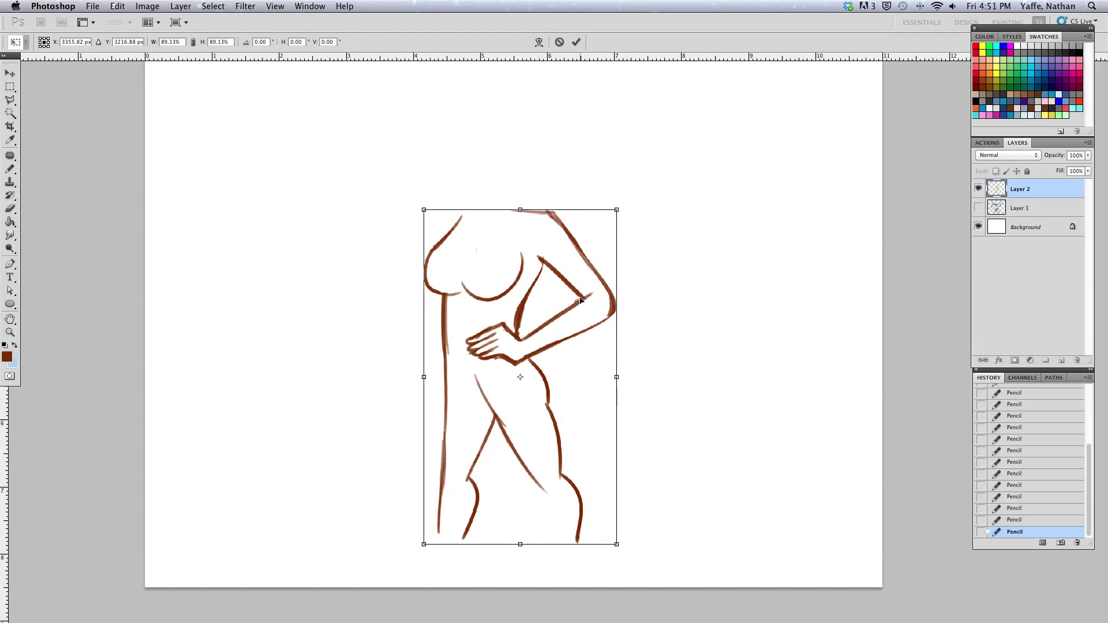
pyautogui.moveTo(581, 299); pyautogui.dragTo(562, 219)
pyautogui.press('Return')
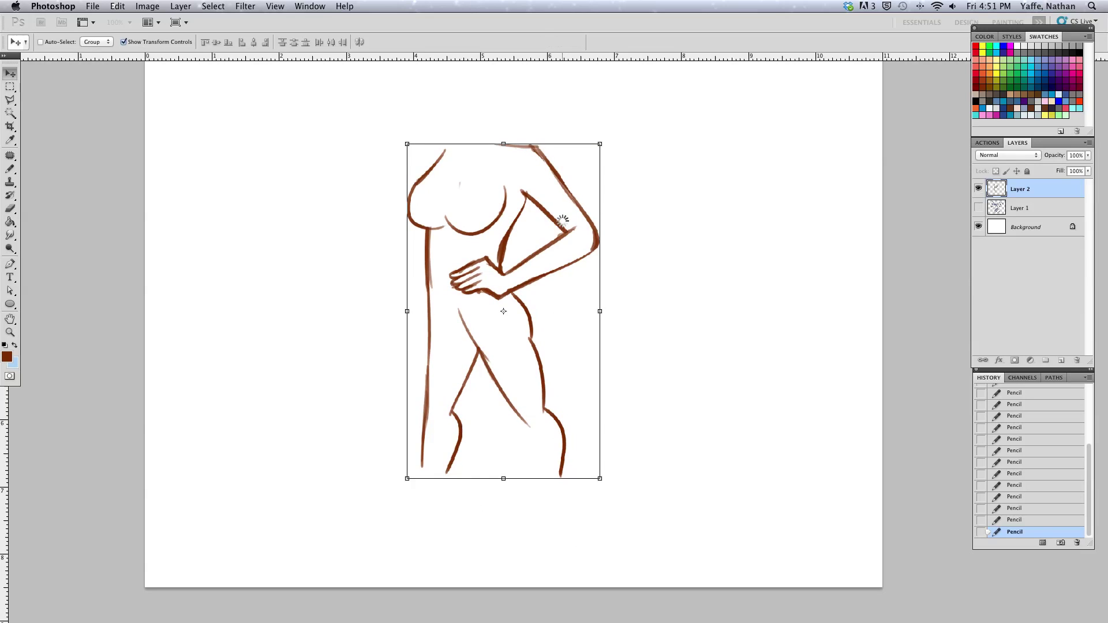
pyautogui.click(12, 171)
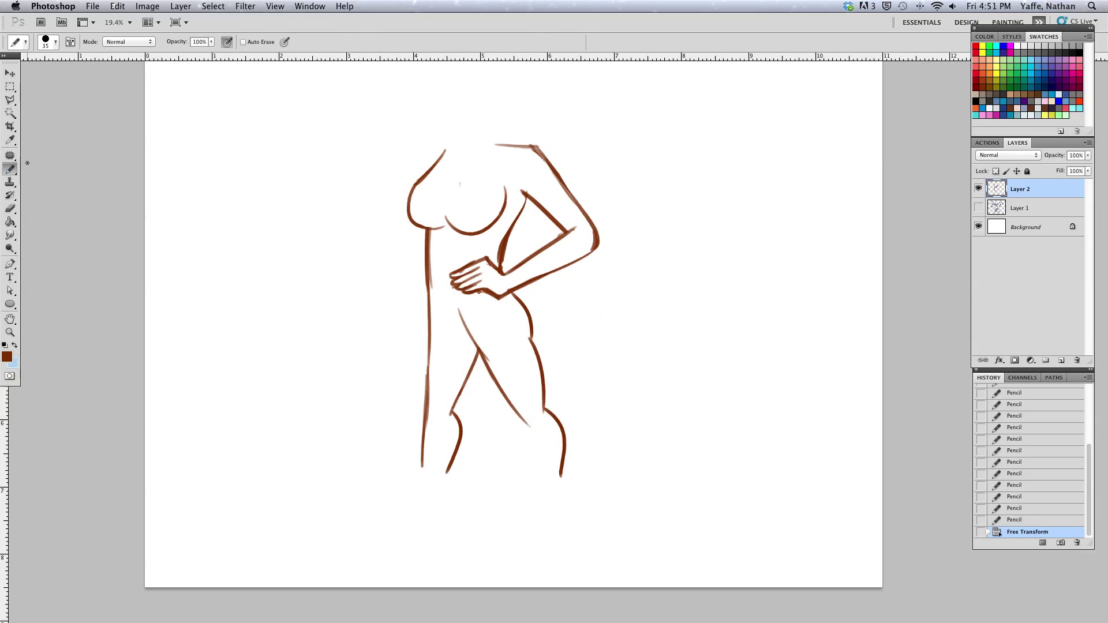
# Step: Extend both legs downward and draw high-heeled shoes on each foot
pyautogui.moveTo(522, 421); pyautogui.dragTo(541, 478)
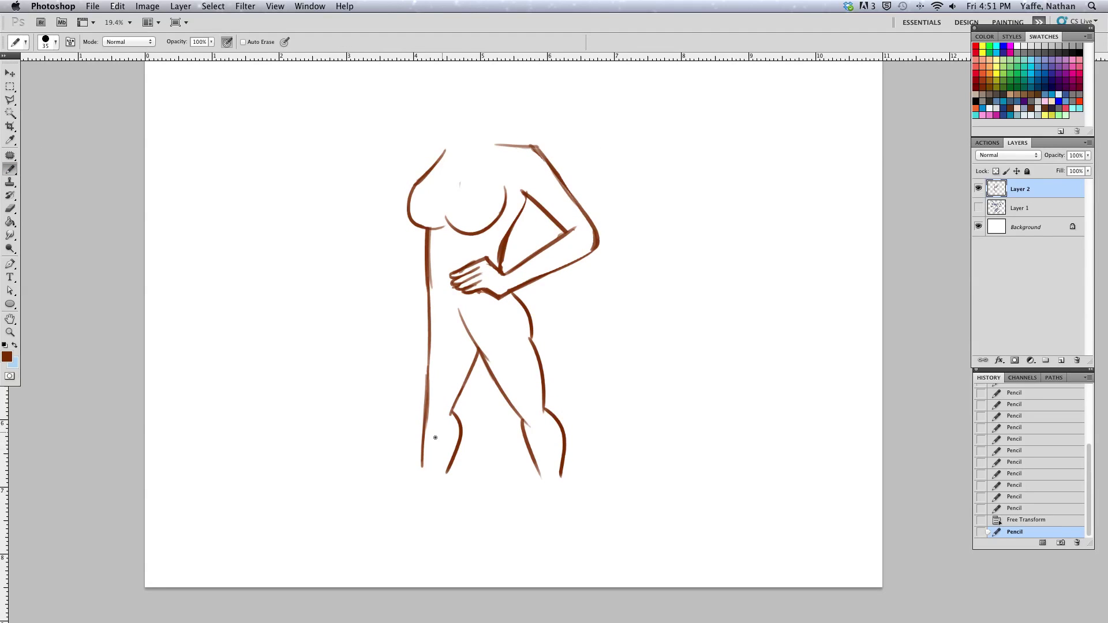
pyautogui.moveTo(425, 447)
pyautogui.mouseDown()
pyautogui.moveTo(421, 490)
pyautogui.moveTo(438, 493)
pyautogui.mouseUp()
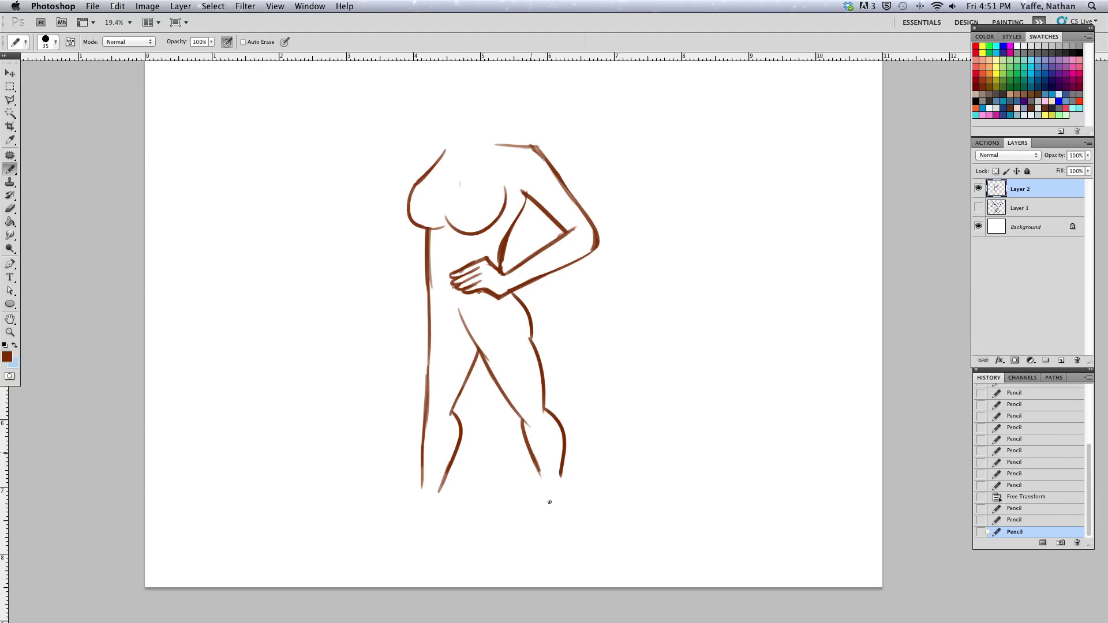
pyautogui.moveTo(549, 504)
pyautogui.mouseDown()
pyautogui.moveTo(541, 477)
pyautogui.moveTo(561, 492)
pyautogui.moveTo(547, 507)
pyautogui.mouseUp()
pyautogui.moveTo(420, 464)
pyautogui.mouseDown()
pyautogui.moveTo(417, 512)
pyautogui.moveTo(446, 510)
pyautogui.moveTo(415, 537)
pyautogui.moveTo(431, 546)
pyautogui.moveTo(440, 523)
pyautogui.moveTo(444, 545)
pyautogui.moveTo(446, 502)
pyautogui.moveTo(448, 546)
pyautogui.mouseUp()
pyautogui.moveTo(440, 499)
pyautogui.mouseDown()
pyautogui.moveTo(415, 536)
pyautogui.moveTo(446, 493)
pyautogui.mouseUp()
pyautogui.moveTo(546, 501)
pyautogui.mouseDown()
pyautogui.moveTo(541, 553)
pyautogui.moveTo(570, 551)
pyautogui.mouseUp()
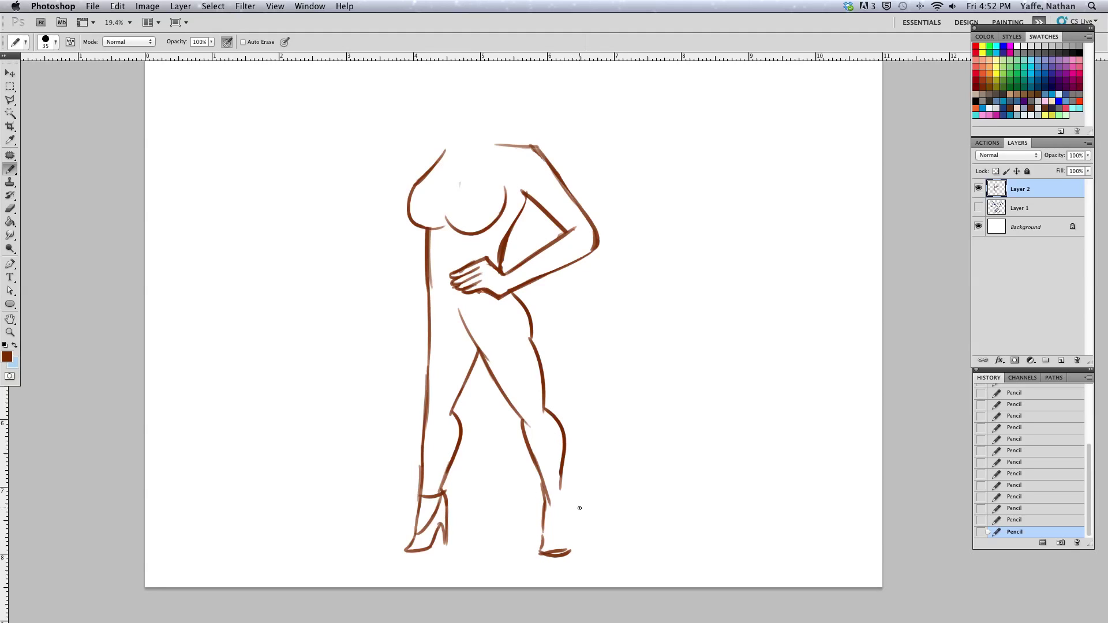
pyautogui.moveTo(560, 488); pyautogui.dragTo(571, 548)
# Step: Erase a stray shoulder line and redraw the left breast outline
pyautogui.moveTo(511, 144); pyautogui.dragTo(498, 145)
pyautogui.moveTo(410, 199); pyautogui.dragTo(414, 225)
pyautogui.moveTo(415, 224)
pyautogui.mouseDown()
pyautogui.moveTo(434, 227)
pyautogui.moveTo(426, 223)
pyautogui.mouseUp()
pyautogui.moveTo(416, 182)
pyautogui.mouseDown()
pyautogui.moveTo(411, 222)
pyautogui.moveTo(442, 227)
pyautogui.mouseUp()
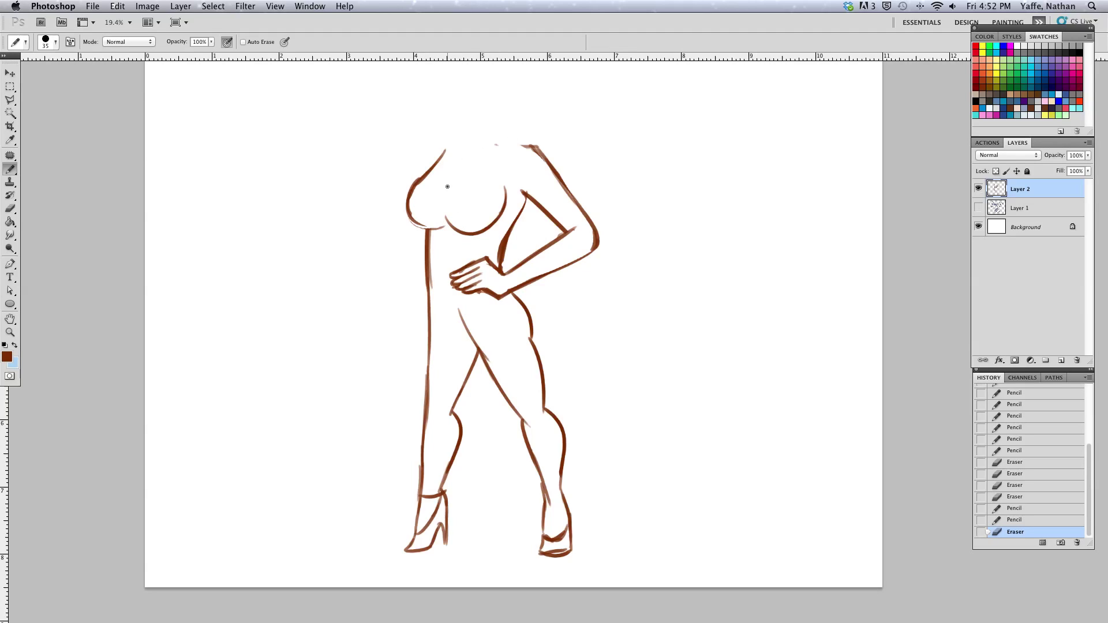
# Step: Draw the long coat's left edge, hem, right edge and sleeve contour
pyautogui.moveTo(447, 186)
pyautogui.mouseDown()
pyautogui.moveTo(452, 345)
pyautogui.moveTo(469, 415)
pyautogui.moveTo(576, 457)
pyautogui.moveTo(601, 440)
pyautogui.mouseUp()
pyautogui.moveTo(542, 280); pyautogui.dragTo(596, 442)
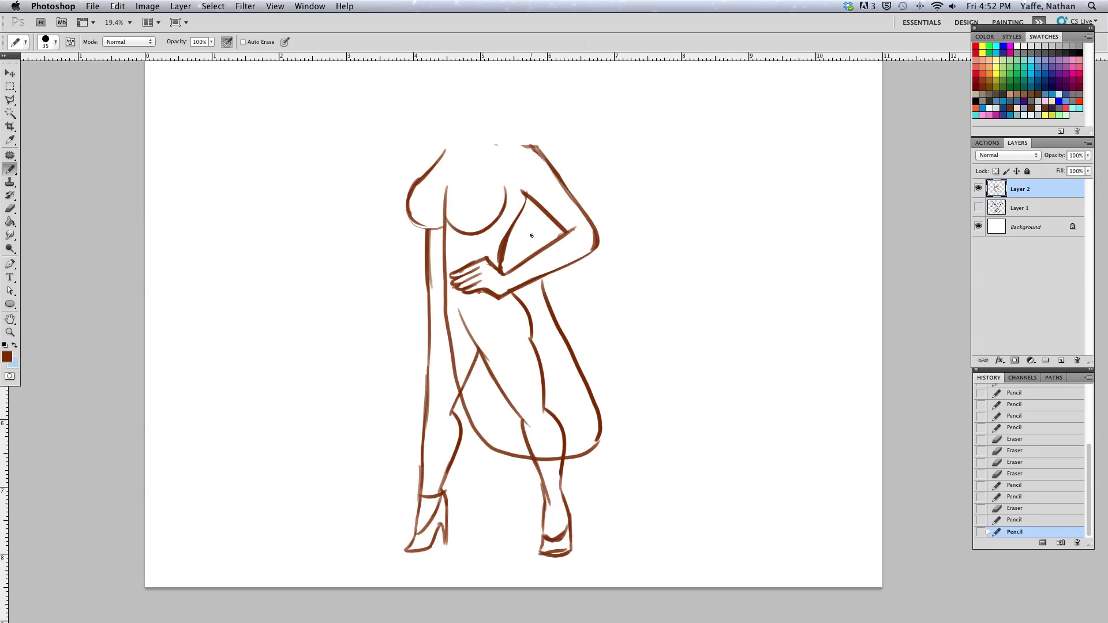
pyautogui.moveTo(543, 217)
pyautogui.mouseDown()
pyautogui.moveTo(528, 301)
pyautogui.moveTo(546, 309)
pyautogui.moveTo(605, 256)
pyautogui.mouseUp()
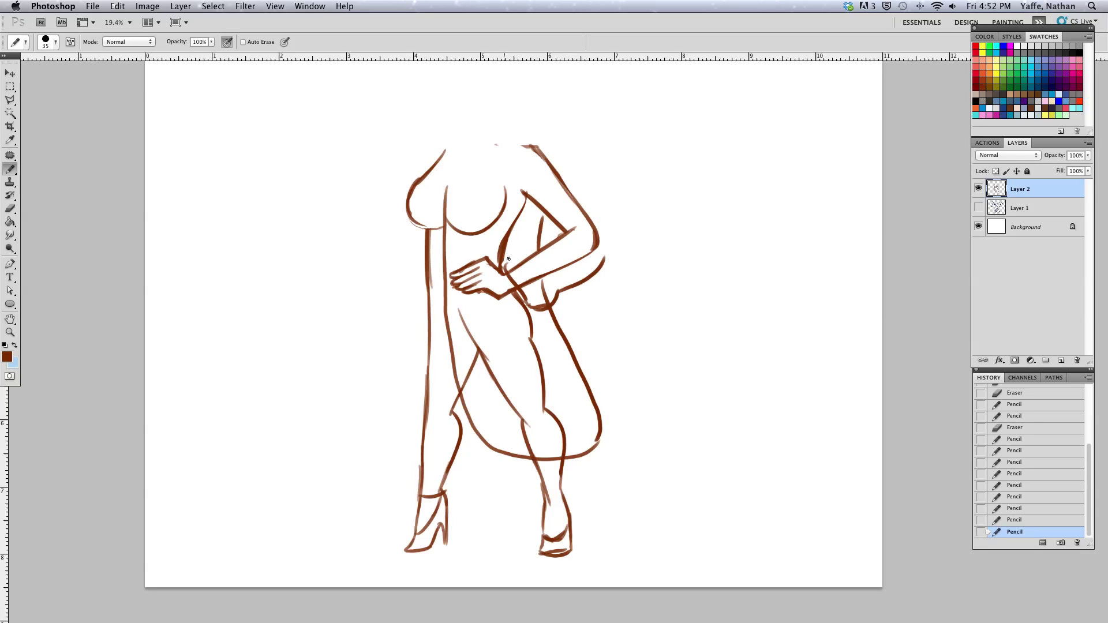
pyautogui.moveTo(504, 265)
pyautogui.mouseDown()
pyautogui.moveTo(575, 224)
pyautogui.moveTo(563, 215)
pyautogui.mouseUp()
pyautogui.moveTo(553, 141); pyautogui.dragTo(582, 181)
pyautogui.moveTo(607, 212)
pyautogui.mouseDown()
pyautogui.moveTo(578, 174)
pyautogui.moveTo(600, 273)
pyautogui.mouseUp()
# Step: Erase body lines hidden by the coat and redraw the left leg's outer line
pyautogui.moveTo(524, 272)
pyautogui.mouseDown()
pyautogui.moveTo(527, 257)
pyautogui.moveTo(548, 271)
pyautogui.moveTo(566, 265)
pyautogui.moveTo(588, 237)
pyautogui.moveTo(601, 247)
pyautogui.moveTo(559, 174)
pyautogui.moveTo(533, 183)
pyautogui.moveTo(546, 218)
pyautogui.moveTo(554, 222)
pyautogui.moveTo(557, 172)
pyautogui.moveTo(519, 148)
pyautogui.mouseUp()
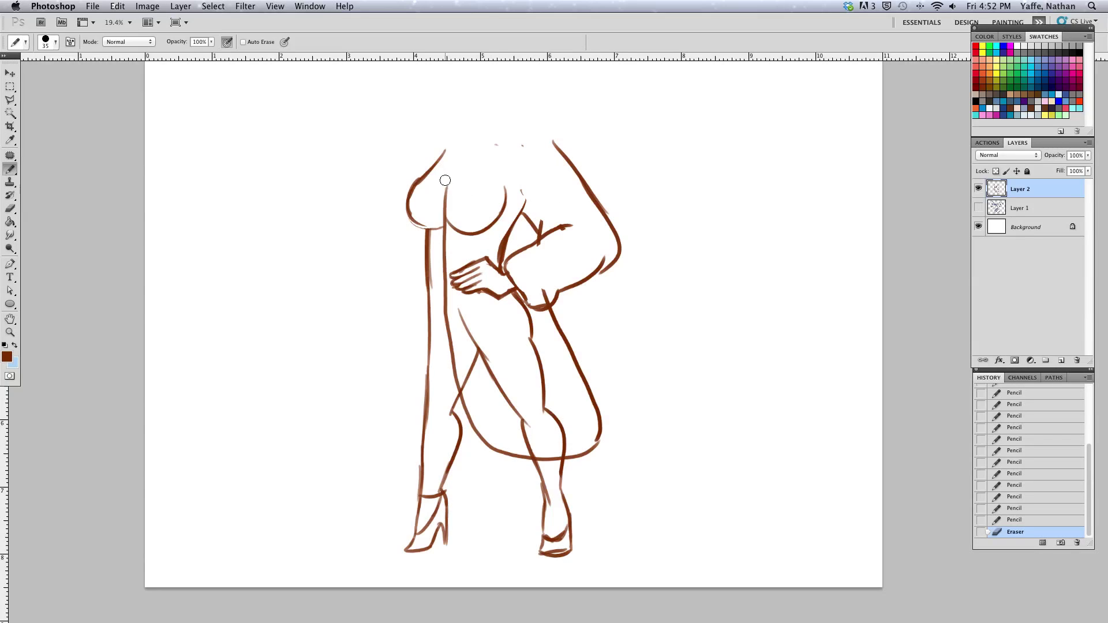
pyautogui.moveTo(445, 180)
pyautogui.mouseDown()
pyautogui.moveTo(459, 234)
pyautogui.moveTo(497, 207)
pyautogui.moveTo(500, 224)
pyautogui.mouseUp()
pyautogui.moveTo(460, 309)
pyautogui.mouseDown()
pyautogui.moveTo(490, 376)
pyautogui.moveTo(477, 400)
pyautogui.moveTo(536, 448)
pyautogui.moveTo(554, 425)
pyautogui.moveTo(519, 302)
pyautogui.moveTo(526, 330)
pyautogui.mouseUp()
pyautogui.moveTo(500, 261)
pyautogui.mouseDown()
pyautogui.moveTo(520, 183)
pyautogui.moveTo(530, 249)
pyautogui.mouseUp()
pyautogui.moveTo(523, 200); pyautogui.dragTo(529, 242)
pyautogui.moveTo(418, 233); pyautogui.dragTo(404, 393)
pyautogui.moveTo(403, 353)
pyautogui.mouseDown()
pyautogui.moveTo(410, 456)
pyautogui.moveTo(461, 424)
pyautogui.mouseUp()
pyautogui.moveTo(427, 373); pyautogui.dragTo(426, 450)
pyautogui.moveTo(436, 288)
pyautogui.mouseDown()
pyautogui.moveTo(429, 376)
pyautogui.moveTo(432, 234)
pyautogui.mouseUp()
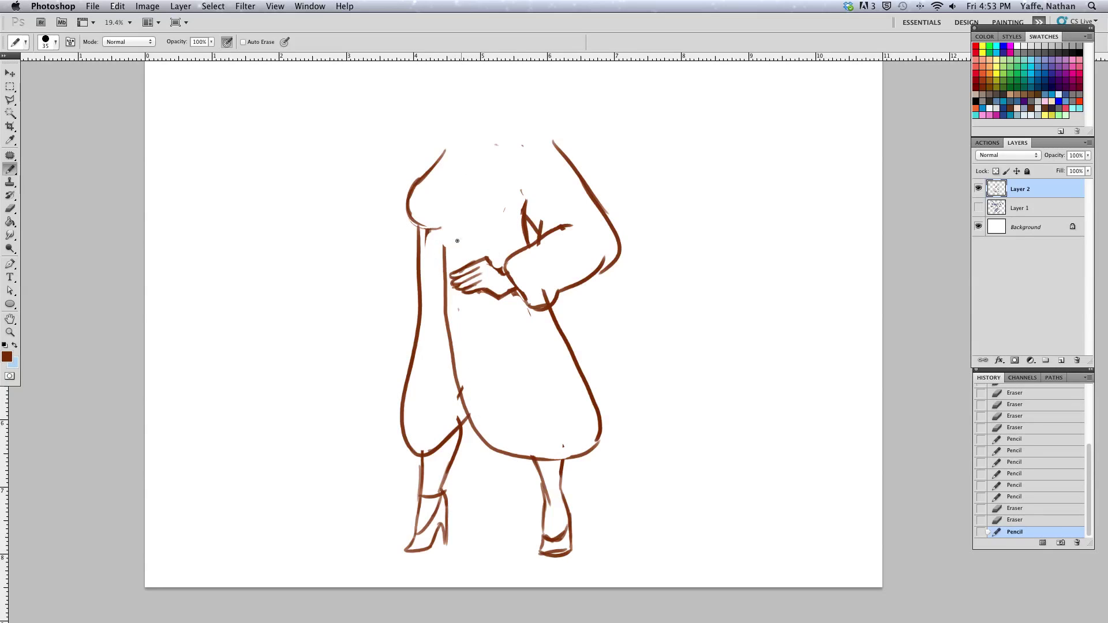
# Step: Sketch the puffy fur collar with arched top and a long lapel line to the shoulder
pyautogui.moveTo(454, 244)
pyautogui.mouseDown()
pyautogui.moveTo(529, 170)
pyautogui.moveTo(552, 131)
pyautogui.moveTo(499, 133)
pyautogui.moveTo(529, 164)
pyautogui.moveTo(503, 175)
pyautogui.mouseUp()
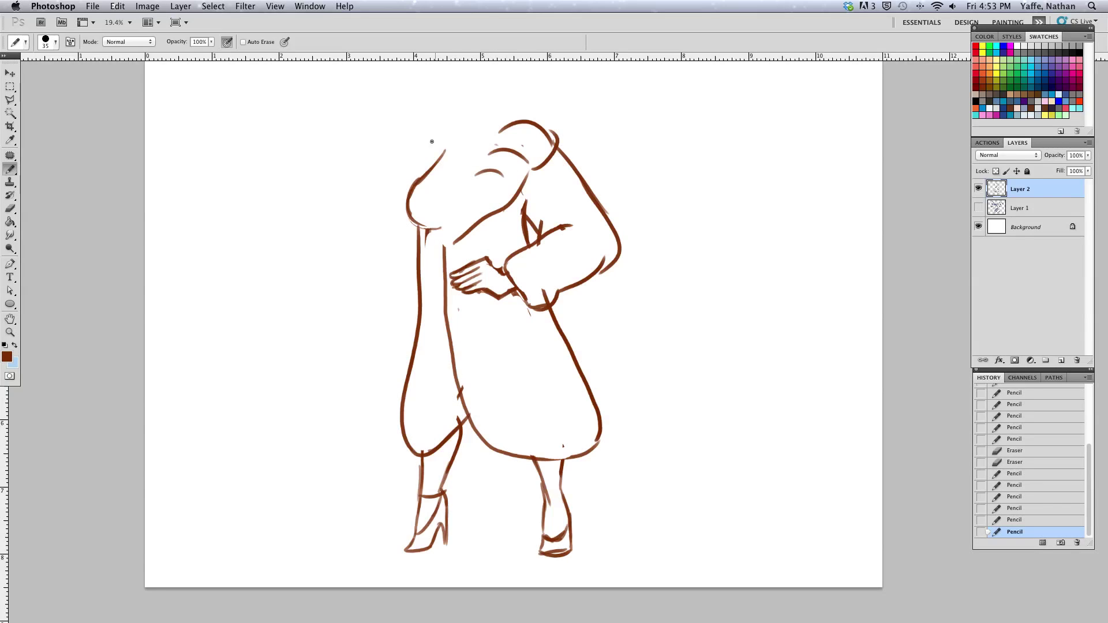
pyautogui.moveTo(426, 141)
pyautogui.mouseDown()
pyautogui.moveTo(457, 169)
pyautogui.moveTo(516, 144)
pyautogui.moveTo(531, 144)
pyautogui.moveTo(530, 164)
pyautogui.mouseUp()
pyautogui.moveTo(526, 165); pyautogui.dragTo(536, 173)
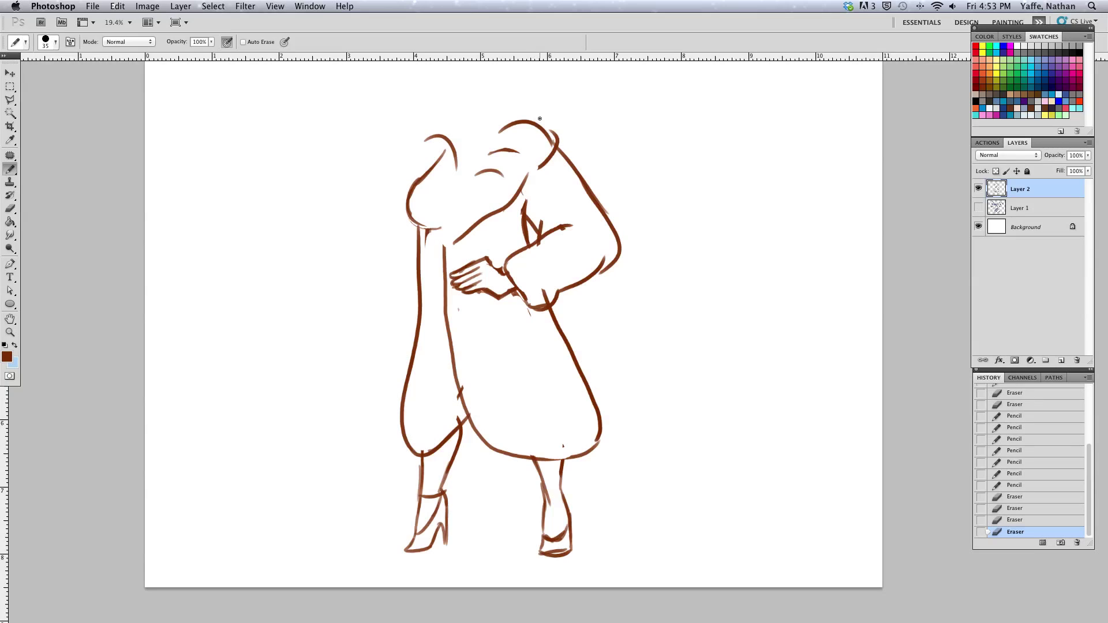
pyautogui.moveTo(459, 141)
pyautogui.mouseDown()
pyautogui.moveTo(466, 109)
pyautogui.moveTo(500, 131)
pyautogui.moveTo(541, 109)
pyautogui.moveTo(553, 147)
pyautogui.moveTo(542, 133)
pyautogui.moveTo(543, 161)
pyautogui.moveTo(477, 176)
pyautogui.mouseUp()
pyautogui.moveTo(449, 264)
pyautogui.mouseDown()
pyautogui.moveTo(479, 174)
pyautogui.moveTo(510, 132)
pyautogui.mouseUp()
pyautogui.moveTo(428, 116)
pyautogui.mouseDown()
pyautogui.moveTo(460, 107)
pyautogui.moveTo(570, 132)
pyautogui.moveTo(551, 118)
pyautogui.moveTo(558, 145)
pyautogui.mouseUp()
# Step: Sketch hair curls and a flowing hair strand down the left side
pyautogui.moveTo(430, 109)
pyautogui.mouseDown()
pyautogui.moveTo(426, 165)
pyautogui.moveTo(443, 198)
pyautogui.mouseUp()
pyautogui.moveTo(450, 131); pyautogui.dragTo(463, 174)
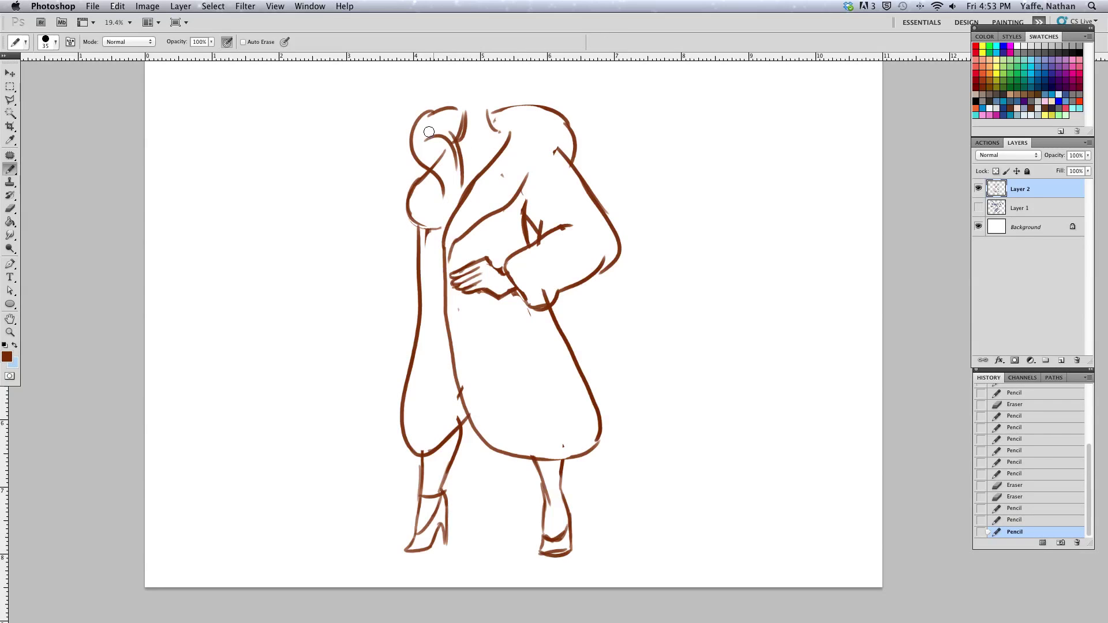
pyautogui.moveTo(433, 138)
pyautogui.mouseDown()
pyautogui.moveTo(446, 167)
pyautogui.moveTo(452, 137)
pyautogui.mouseUp()
pyautogui.moveTo(438, 175); pyautogui.dragTo(450, 208)
pyautogui.moveTo(412, 161); pyautogui.dragTo(386, 218)
pyautogui.hotkey('ctrl', 'z')
pyautogui.moveTo(416, 162); pyautogui.dragTo(388, 238)
# Step: Redraw the coat's left edge, close its gap and add hatch marks along the hem
pyautogui.press('e')
pyautogui.moveTo(417, 201)
pyautogui.mouseDown()
pyautogui.moveTo(419, 185)
pyautogui.moveTo(414, 230)
pyautogui.moveTo(428, 219)
pyautogui.mouseUp()
pyautogui.moveTo(421, 168)
pyautogui.mouseDown()
pyautogui.moveTo(407, 230)
pyautogui.moveTo(417, 262)
pyautogui.moveTo(438, 254)
pyautogui.mouseUp()
pyautogui.moveTo(465, 425)
pyautogui.mouseDown()
pyautogui.moveTo(461, 406)
pyautogui.moveTo(435, 440)
pyautogui.mouseUp()
pyautogui.moveTo(535, 443); pyautogui.dragTo(534, 454)
pyautogui.moveTo(559, 442); pyautogui.dragTo(573, 446)
pyautogui.moveTo(531, 190); pyautogui.dragTo(520, 222)
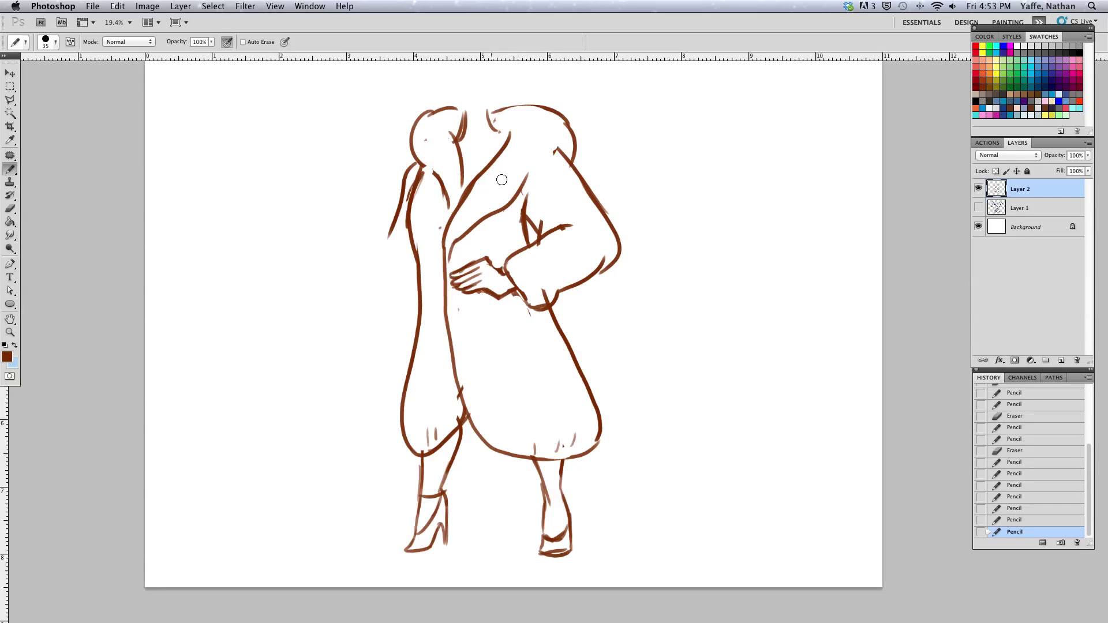
# Step: Draw the raised left arm with hooked hand and cuff, tidying stray marks and the sleeve
pyautogui.moveTo(448, 207); pyautogui.dragTo(430, 253)
pyautogui.moveTo(345, 221)
pyautogui.mouseDown()
pyautogui.moveTo(386, 281)
pyautogui.moveTo(414, 264)
pyautogui.mouseUp()
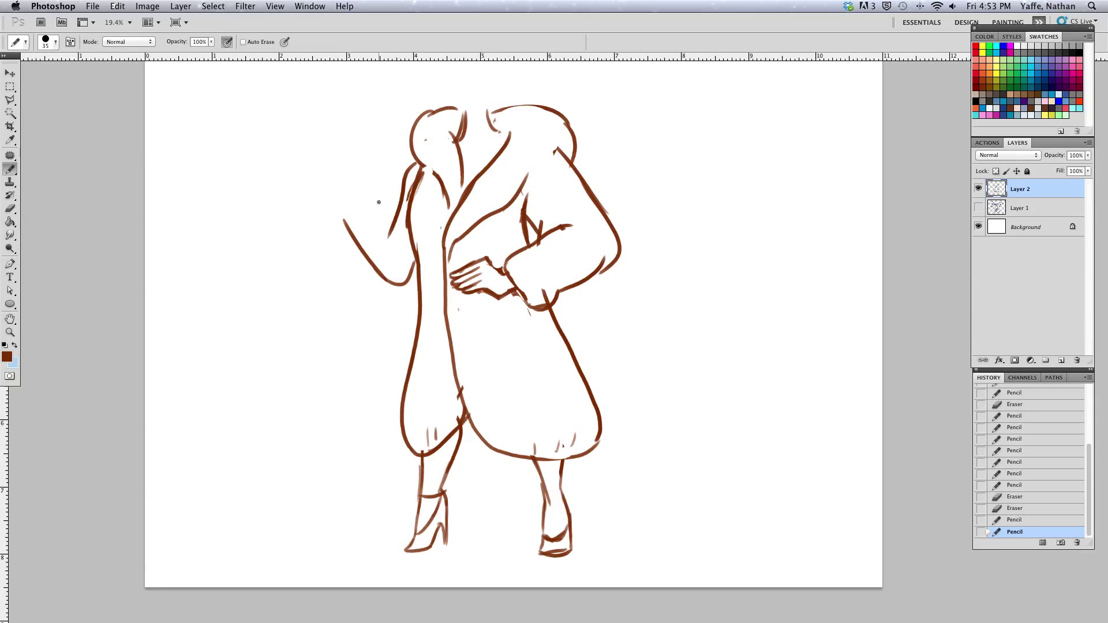
pyautogui.moveTo(379, 203); pyautogui.dragTo(403, 241)
pyautogui.moveTo(335, 202); pyautogui.dragTo(348, 224)
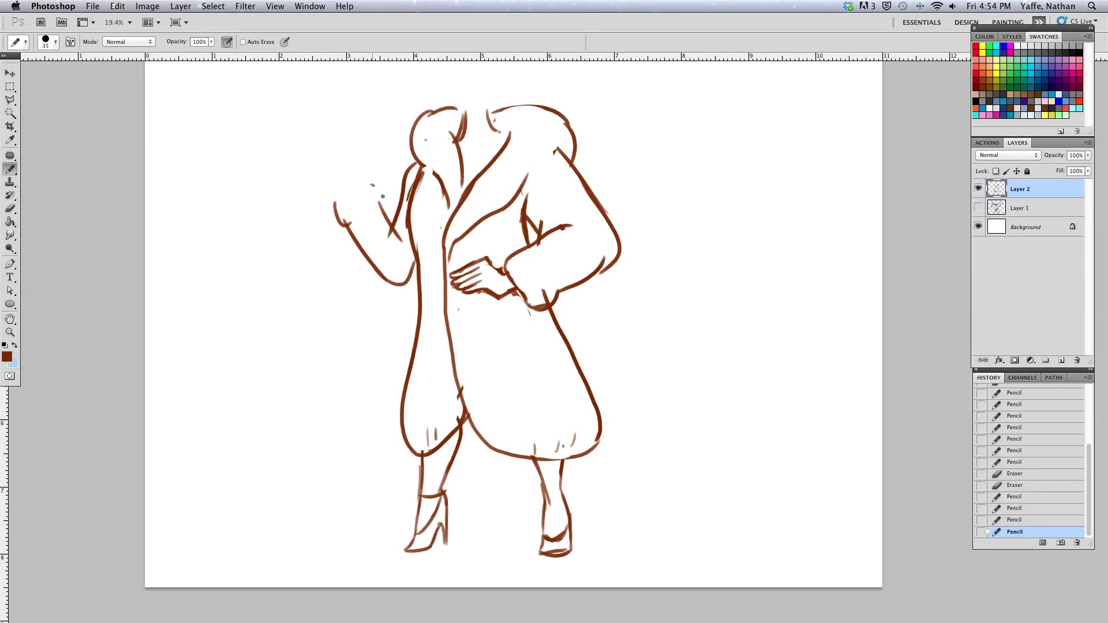
pyautogui.moveTo(371, 185)
pyautogui.mouseDown()
pyautogui.moveTo(382, 217)
pyautogui.moveTo(370, 186)
pyautogui.mouseUp()
pyautogui.moveTo(488, 119)
pyautogui.mouseDown()
pyautogui.moveTo(508, 137)
pyautogui.moveTo(462, 129)
pyautogui.moveTo(462, 151)
pyautogui.moveTo(491, 130)
pyautogui.moveTo(489, 149)
pyautogui.mouseUp()
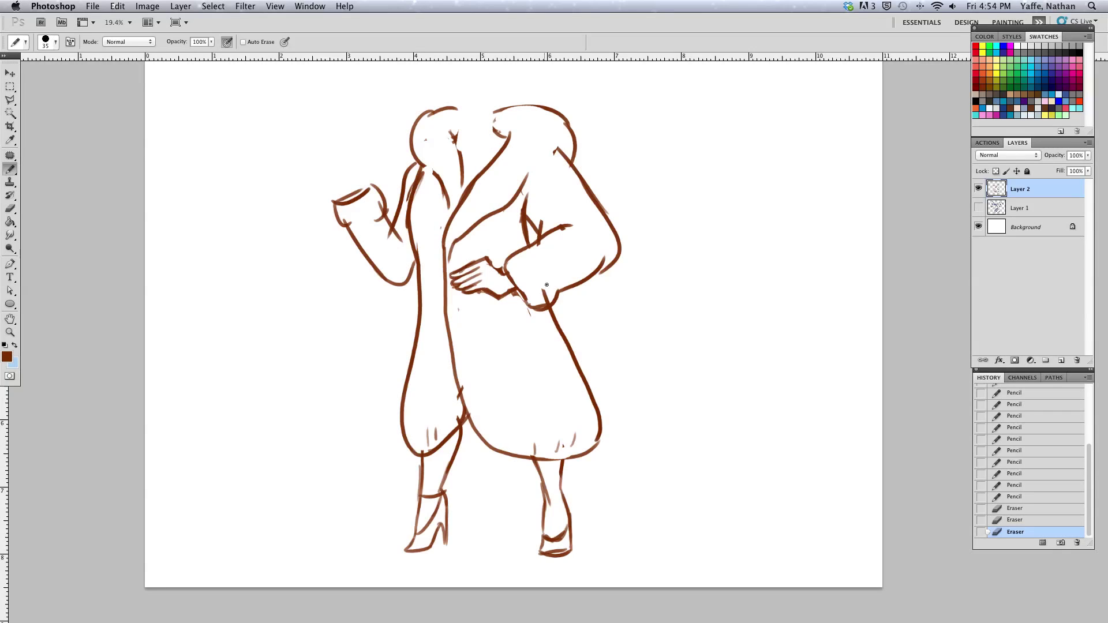
pyautogui.moveTo(555, 278)
pyautogui.mouseDown()
pyautogui.moveTo(557, 297)
pyautogui.moveTo(548, 286)
pyautogui.mouseUp()
pyautogui.moveTo(567, 189); pyautogui.dragTo(581, 252)
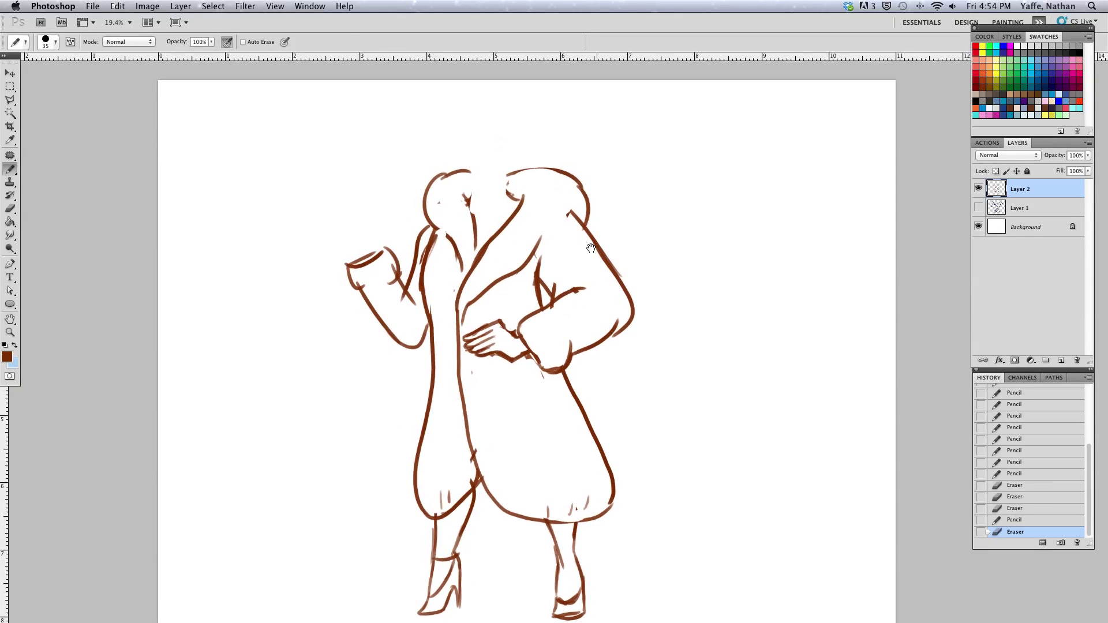
# Step: Scale the whole drawing down to about 97% with Cmd+T
pyautogui.hotkey('ctrl', 't')
pyautogui.moveTo(636, 167); pyautogui.dragTo(623, 193)
pyautogui.press('Return')
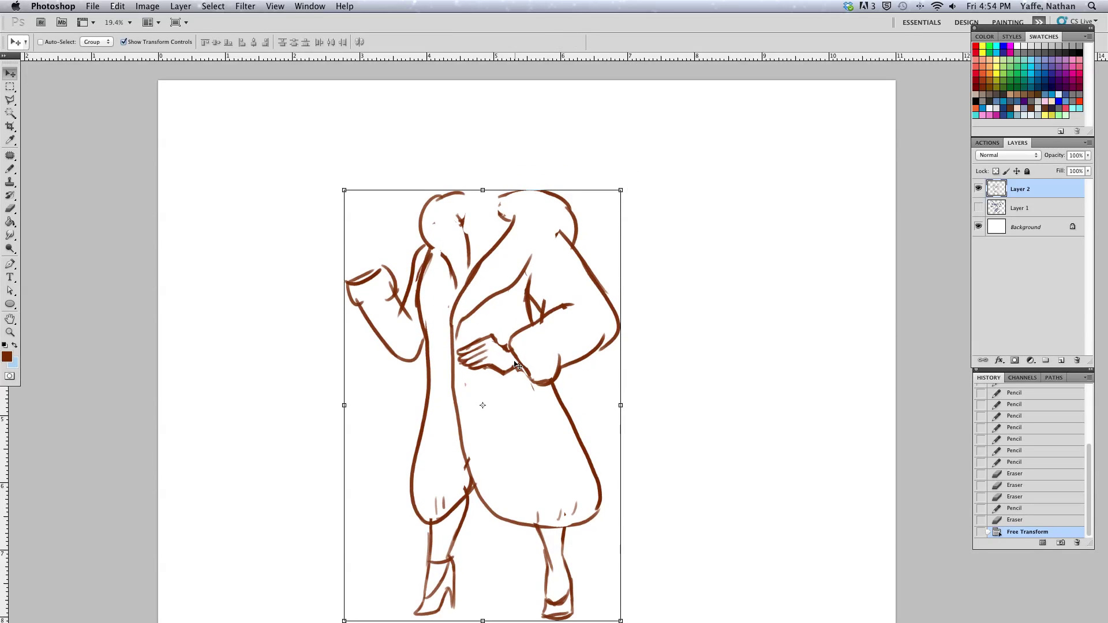
# Step: Sketch an upright finger and fingertip loop above the raised cuff
pyautogui.press('b')
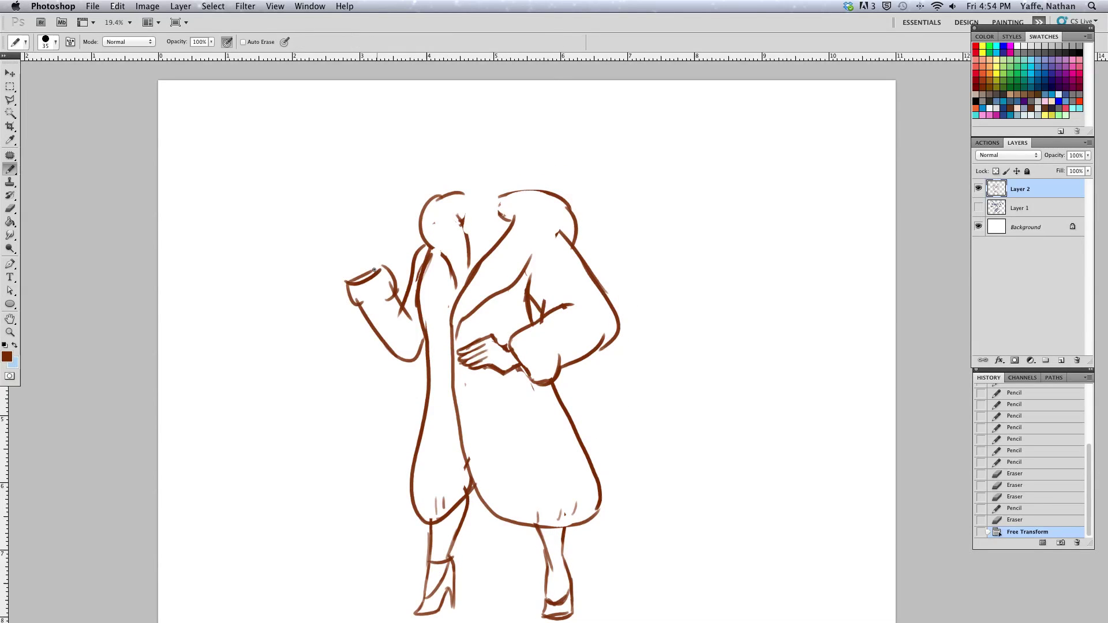
pyautogui.moveTo(376, 269); pyautogui.dragTo(364, 234)
pyautogui.moveTo(353, 281)
pyautogui.mouseDown()
pyautogui.moveTo(337, 257)
pyautogui.moveTo(346, 264)
pyautogui.moveTo(355, 241)
pyautogui.moveTo(373, 266)
pyautogui.moveTo(366, 218)
pyautogui.moveTo(361, 251)
pyautogui.moveTo(338, 220)
pyautogui.mouseUp()
pyautogui.press('e')
pyautogui.press('b')
# Step: Redraw the left sleeve outline and its cuff, erasing the faint loop
pyautogui.moveTo(354, 258); pyautogui.dragTo(348, 317)
pyautogui.press('super+z')
pyautogui.moveTo(352, 245)
pyautogui.mouseDown()
pyautogui.moveTo(347, 316)
pyautogui.moveTo(381, 334)
pyautogui.moveTo(361, 283)
pyautogui.moveTo(378, 329)
pyautogui.moveTo(376, 276)
pyautogui.moveTo(392, 332)
pyautogui.moveTo(361, 345)
pyautogui.mouseUp()
pyautogui.press('e')
pyautogui.press('b')
pyautogui.press('e')
pyautogui.press('b')
pyautogui.press('e')
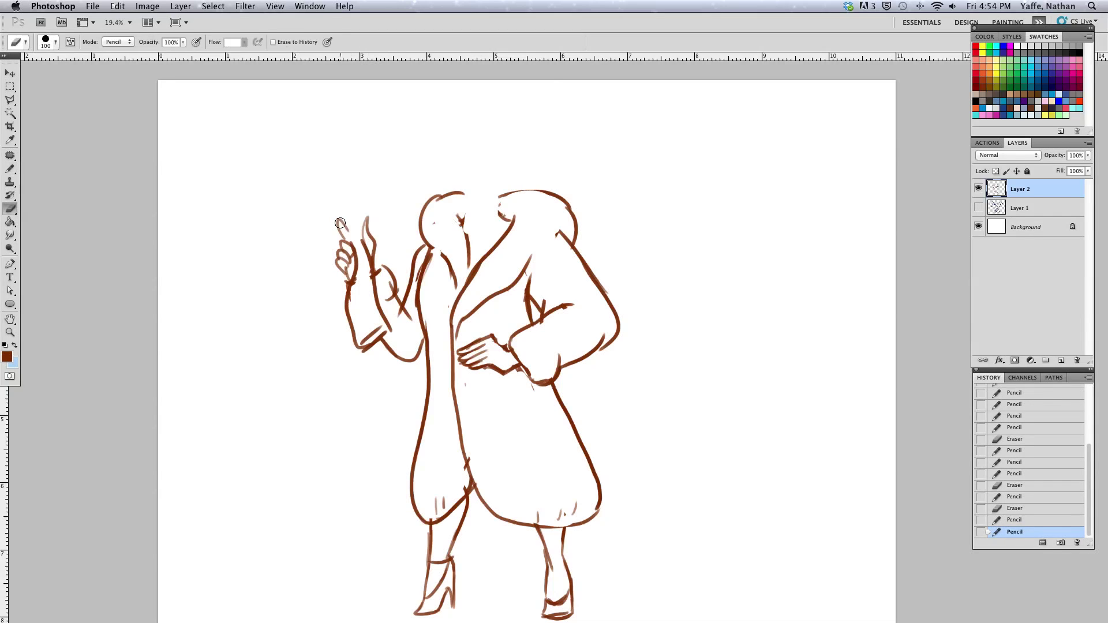
pyautogui.moveTo(346, 220)
pyautogui.mouseDown()
pyautogui.moveTo(342, 233)
pyautogui.moveTo(366, 249)
pyautogui.mouseUp()
pyautogui.press('b')
# Step: Sketch the crossbow stock down to the raised hand with a diagonal stroke
pyautogui.moveTo(342, 200)
pyautogui.mouseDown()
pyautogui.moveTo(364, 233)
pyautogui.moveTo(346, 241)
pyautogui.mouseUp()
pyautogui.press('e')
pyautogui.press('b')
pyautogui.moveTo(319, 188); pyautogui.dragTo(337, 215)
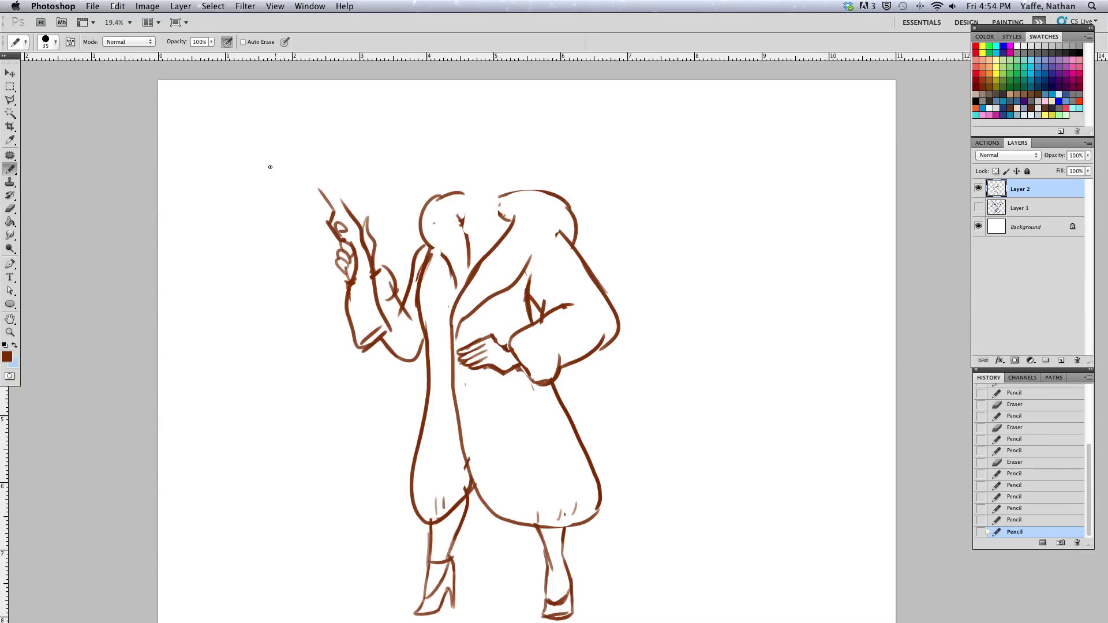
# Step: Draw the bow as two parallel arcs left of the hand and redraw the stock's diagonal
pyautogui.moveTo(279, 147); pyautogui.dragTo(300, 277)
pyautogui.press('super+z')
pyautogui.moveTo(285, 148)
pyautogui.mouseDown()
pyautogui.moveTo(308, 261)
pyautogui.moveTo(298, 166)
pyautogui.moveTo(370, 188)
pyautogui.moveTo(321, 163)
pyautogui.moveTo(346, 195)
pyautogui.mouseUp()
pyautogui.press('super+z')
pyautogui.moveTo(308, 153)
pyautogui.mouseDown()
pyautogui.moveTo(346, 202)
pyautogui.moveTo(368, 183)
pyautogui.moveTo(334, 156)
pyautogui.moveTo(359, 176)
pyautogui.mouseUp()
pyautogui.press('e')
pyautogui.press('b')
# Step: Trim and redraw the top of the bow's outer arc, erasing stray short marks
pyautogui.moveTo(291, 153); pyautogui.dragTo(334, 206)
pyautogui.press('e')
pyautogui.moveTo(292, 141)
pyautogui.mouseDown()
pyautogui.moveTo(286, 155)
pyautogui.moveTo(293, 138)
pyautogui.moveTo(272, 120)
pyautogui.moveTo(339, 189)
pyautogui.mouseUp()
pyautogui.press('b')
pyautogui.hotkey('ctrl', 'z')
pyautogui.press('e')
pyautogui.moveTo(288, 137)
pyautogui.mouseDown()
pyautogui.moveTo(277, 127)
pyautogui.moveTo(289, 140)
pyautogui.mouseUp()
pyautogui.press('b')
pyautogui.press('e')
pyautogui.click(299, 157)
pyautogui.press('b')
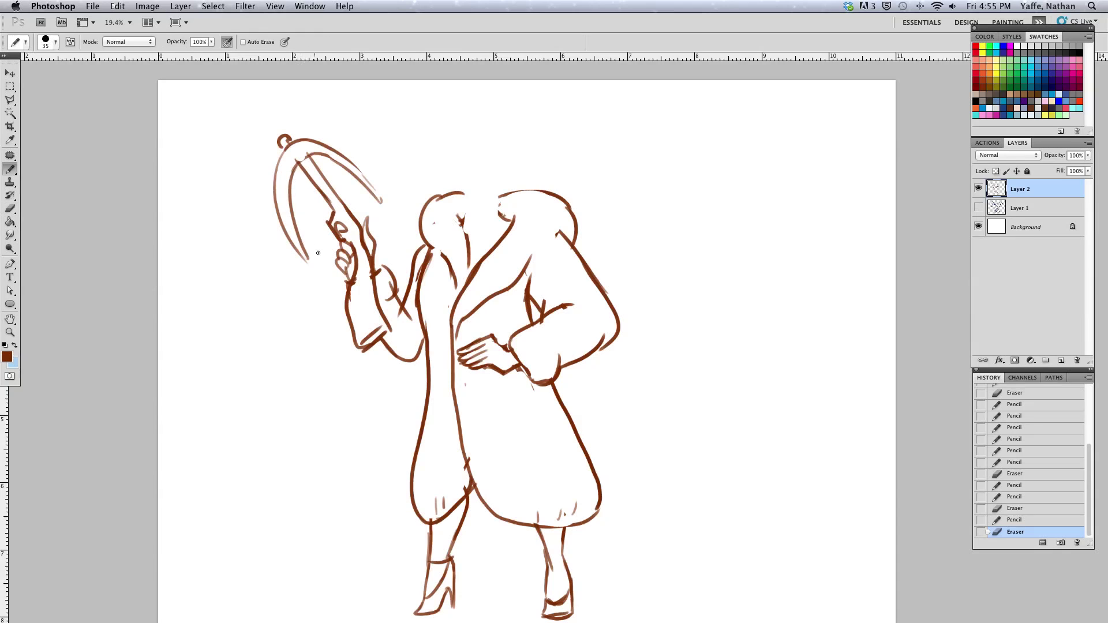
# Step: Draw the bow's inner arc, thicken the upper arc and hook the inner arc's lower end
pyautogui.moveTo(301, 160); pyautogui.dragTo(311, 258)
pyautogui.moveTo(305, 156)
pyautogui.mouseDown()
pyautogui.moveTo(369, 171)
pyautogui.moveTo(297, 153)
pyautogui.moveTo(314, 144)
pyautogui.mouseUp()
pyautogui.hotkey('ctrl', 'z')
pyautogui.press('e')
pyautogui.press('b')
pyautogui.moveTo(383, 196); pyautogui.dragTo(314, 152)
pyautogui.press('e')
pyautogui.press('b')
pyautogui.moveTo(376, 190); pyautogui.dragTo(382, 197)
pyautogui.press('e')
pyautogui.moveTo(291, 196); pyautogui.dragTo(313, 254)
pyautogui.press('b')
# Step: Draw the crossbow stock's upper end as a double line with a second stock line
pyautogui.moveTo(287, 131); pyautogui.dragTo(308, 155)
pyautogui.moveTo(366, 220)
pyautogui.mouseDown()
pyautogui.moveTo(312, 153)
pyautogui.moveTo(319, 167)
pyautogui.mouseUp()
pyautogui.press('e')
pyautogui.press('b')
pyautogui.moveTo(287, 133)
pyautogui.mouseDown()
pyautogui.moveTo(319, 168)
pyautogui.moveTo(281, 143)
pyautogui.moveTo(292, 130)
pyautogui.mouseUp()
pyautogui.press('e')
pyautogui.press('b')
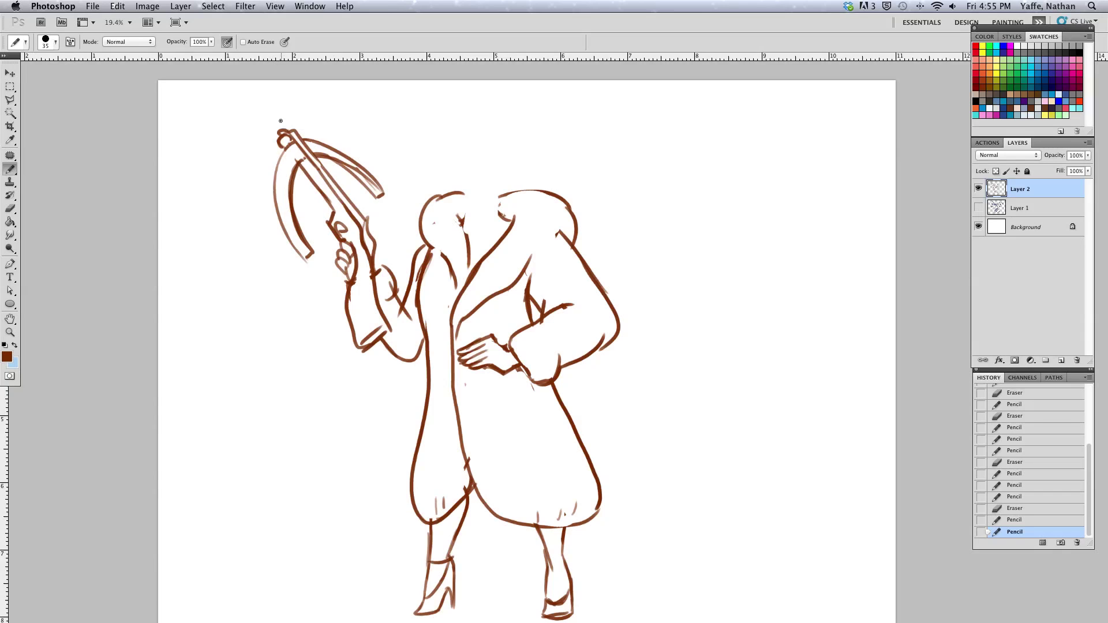
pyautogui.hotkey('ctrl', 'z')
# Step: Add the arrow tip at the crossbow's top and redraw the inner arc's end
pyautogui.moveTo(271, 114); pyautogui.dragTo(275, 122)
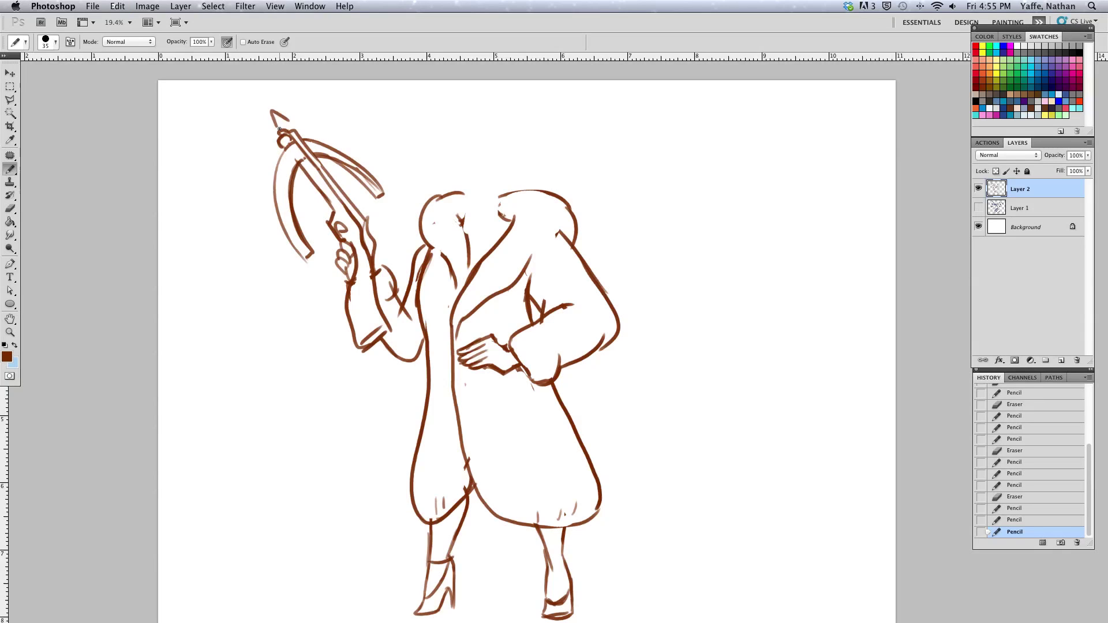
pyautogui.moveTo(279, 130); pyautogui.dragTo(288, 123)
pyautogui.moveTo(312, 250); pyautogui.dragTo(297, 164)
# Step: Draw the bowstring across the bow and touch it up
pyautogui.moveTo(302, 241); pyautogui.dragTo(379, 192)
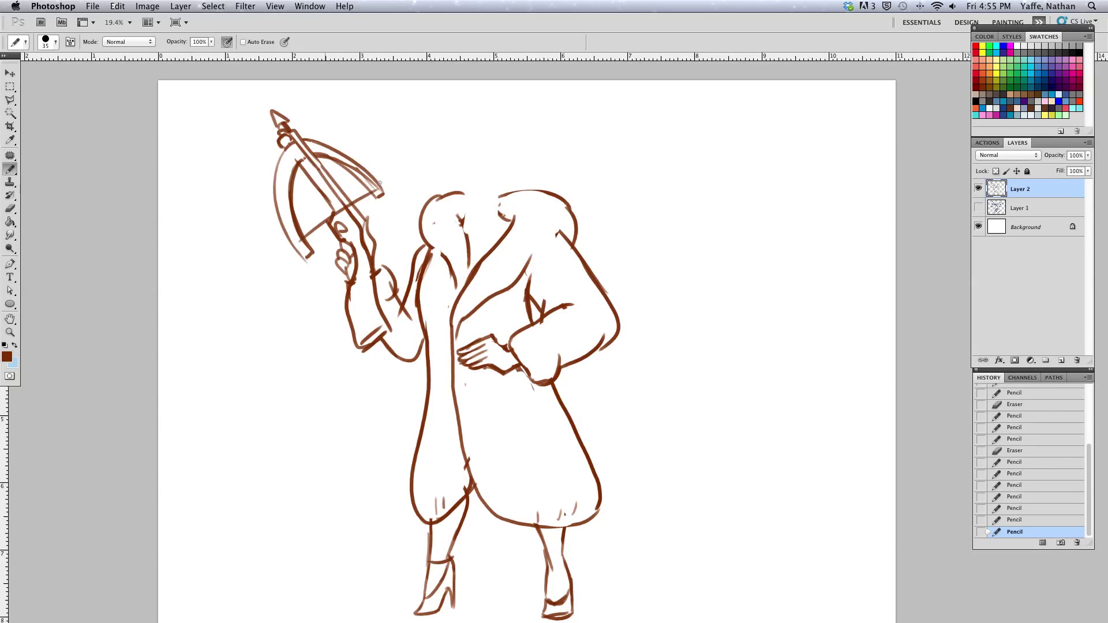
pyautogui.click(346, 199)
pyautogui.press('e')
pyautogui.click(347, 197)
pyautogui.press('b')
pyautogui.click(348, 199)
pyautogui.moveTo(321, 167); pyautogui.dragTo(351, 237)
# Step: Redraw the neck and lapel strokes and move the whole drawing down the page
pyautogui.moveTo(640, 355); pyautogui.dragTo(606, 343)
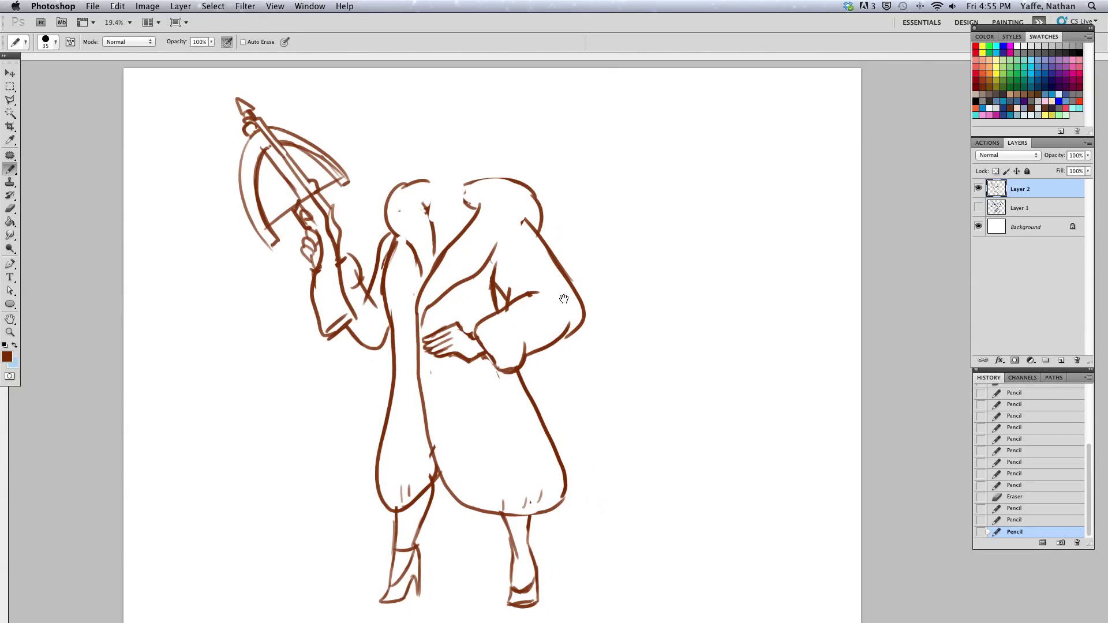
pyautogui.moveTo(430, 203)
pyautogui.mouseDown()
pyautogui.moveTo(477, 206)
pyautogui.moveTo(428, 219)
pyautogui.moveTo(428, 266)
pyautogui.moveTo(404, 237)
pyautogui.mouseUp()
pyautogui.hotkey('ctrl', 'z')
pyautogui.press('e')
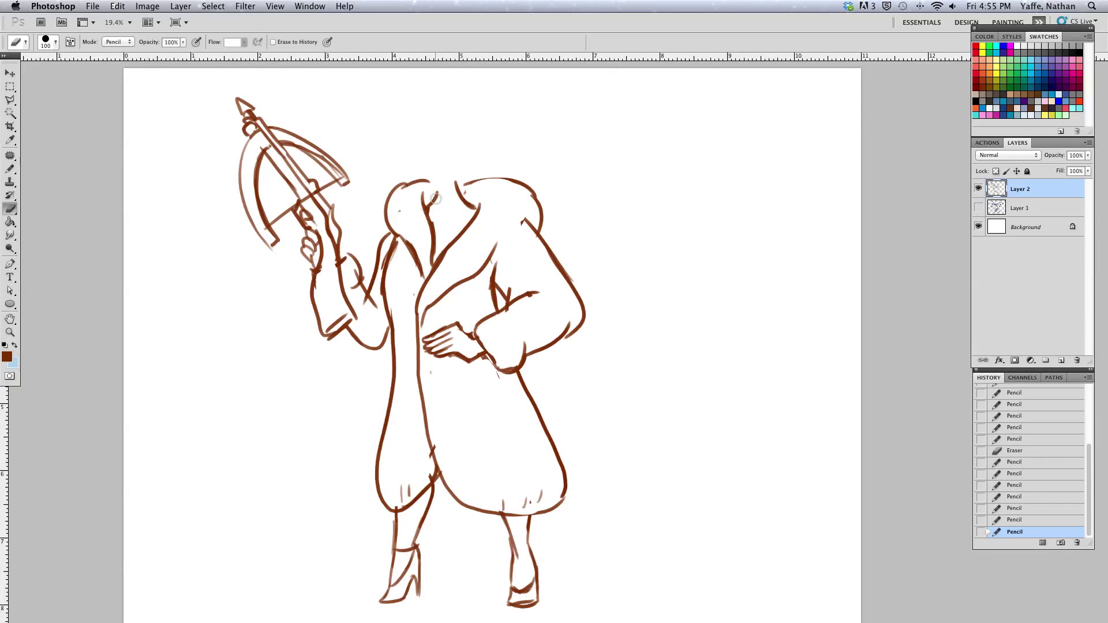
pyautogui.moveTo(442, 202)
pyautogui.mouseDown()
pyautogui.moveTo(442, 184)
pyautogui.moveTo(427, 189)
pyautogui.moveTo(427, 215)
pyautogui.mouseUp()
pyautogui.press('b')
pyautogui.press('v')
pyautogui.press('b')
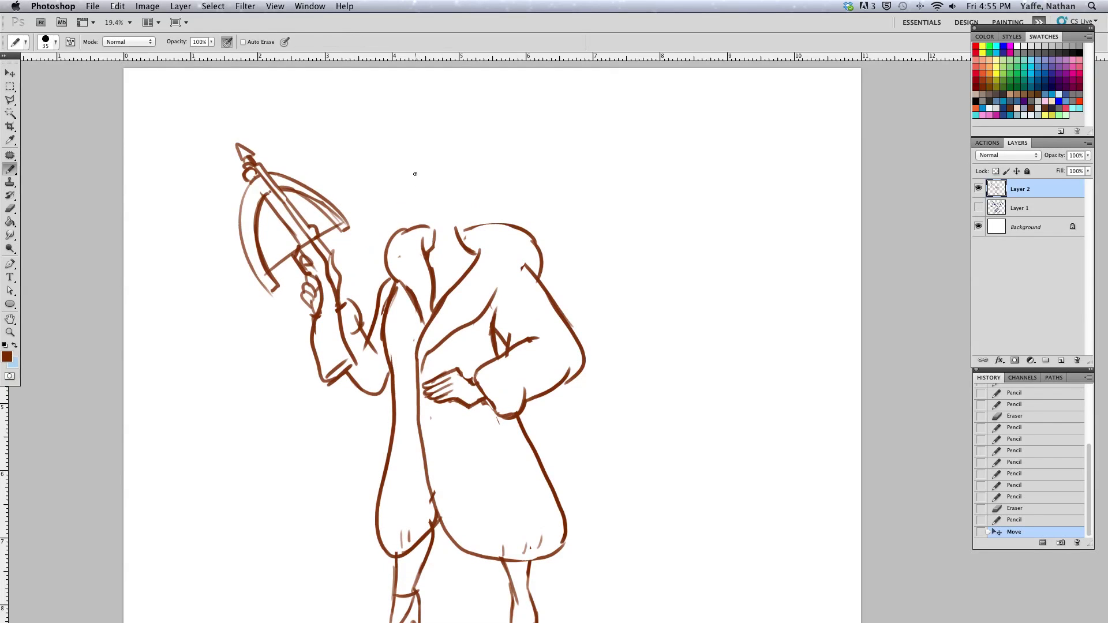
pyautogui.click(419, 223)
pyautogui.press('e')
pyautogui.click(420, 214)
pyautogui.press('b')
# Step: Draw the skull's oval outline, darken its left side, and rework the collar and jaw lines
pyautogui.moveTo(412, 180)
pyautogui.mouseDown()
pyautogui.moveTo(487, 149)
pyautogui.moveTo(416, 199)
pyautogui.moveTo(414, 185)
pyautogui.mouseUp()
pyautogui.moveTo(422, 141)
pyautogui.mouseDown()
pyautogui.moveTo(413, 169)
pyautogui.moveTo(428, 220)
pyautogui.moveTo(437, 212)
pyautogui.moveTo(450, 220)
pyautogui.moveTo(440, 218)
pyautogui.moveTo(451, 210)
pyautogui.moveTo(444, 226)
pyautogui.moveTo(468, 227)
pyautogui.moveTo(443, 228)
pyautogui.moveTo(456, 229)
pyautogui.moveTo(484, 202)
pyautogui.moveTo(460, 206)
pyautogui.moveTo(468, 200)
pyautogui.moveTo(467, 218)
pyautogui.moveTo(492, 188)
pyautogui.moveTo(442, 202)
pyautogui.moveTo(429, 173)
pyautogui.moveTo(448, 172)
pyautogui.moveTo(420, 177)
pyautogui.moveTo(455, 170)
pyautogui.moveTo(456, 188)
pyautogui.mouseUp()
pyautogui.click(415, 198)
pyautogui.press('e')
pyautogui.click(426, 210)
pyautogui.press('b')
pyautogui.press('e')
pyautogui.press('b')
pyautogui.press('e')
pyautogui.press('b')
pyautogui.press('e')
pyautogui.press('b')
pyautogui.press('e')
pyautogui.press('b')
pyautogui.press('e')
pyautogui.press('b')
pyautogui.press('e')
pyautogui.press('b')
# Step: Redraw the skull top, right eye socket, right outline and jaw, then retouch its left side
pyautogui.moveTo(421, 144)
pyautogui.mouseDown()
pyautogui.moveTo(485, 141)
pyautogui.moveTo(486, 204)
pyautogui.mouseUp()
pyautogui.press('e')
pyautogui.press('b')
pyautogui.press('e')
pyautogui.moveTo(473, 138)
pyautogui.mouseDown()
pyautogui.moveTo(495, 173)
pyautogui.moveTo(472, 205)
pyautogui.moveTo(461, 203)
pyautogui.moveTo(465, 225)
pyautogui.mouseUp()
pyautogui.press('b')
pyautogui.press('e')
pyautogui.press('b')
pyautogui.press('e')
pyautogui.moveTo(473, 219)
pyautogui.mouseDown()
pyautogui.moveTo(465, 230)
pyautogui.moveTo(478, 201)
pyautogui.moveTo(464, 226)
pyautogui.mouseUp()
pyautogui.press('b')
pyautogui.press('e')
pyautogui.press('b')
pyautogui.moveTo(477, 202)
pyautogui.mouseDown()
pyautogui.moveTo(460, 209)
pyautogui.moveTo(491, 192)
pyautogui.moveTo(483, 203)
pyautogui.mouseUp()
pyautogui.press('e')
pyautogui.press('b')
pyautogui.press('e')
pyautogui.press('b')
pyautogui.press('e')
pyautogui.moveTo(420, 188); pyautogui.dragTo(416, 222)
pyautogui.press('b')
# Step: Lasso the skull, shift it about 25 px left, and deselect
pyautogui.press('l')
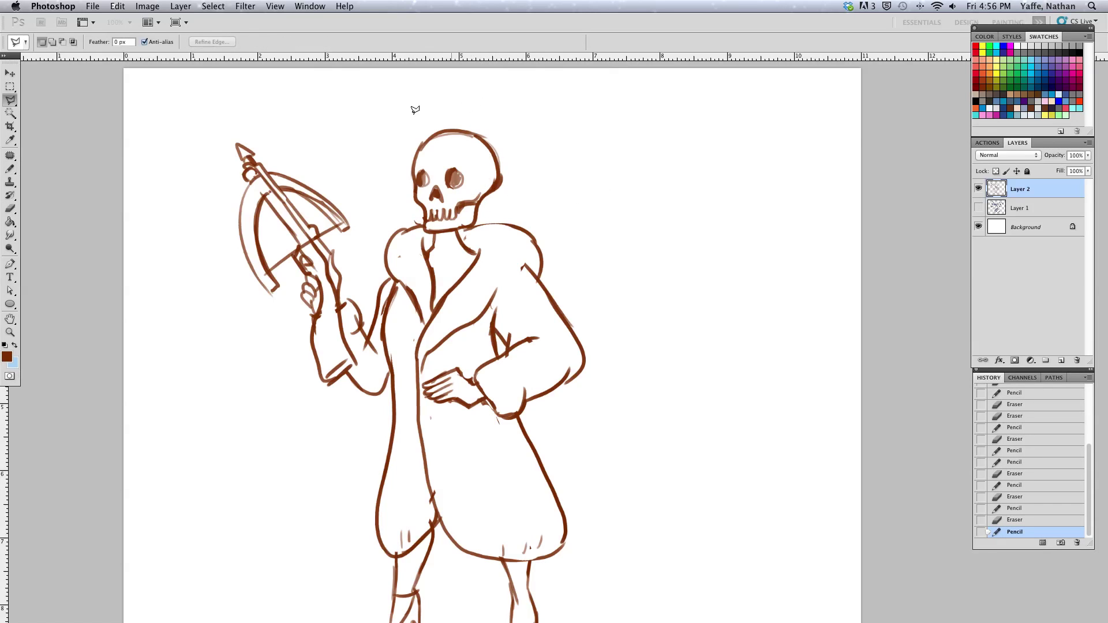
pyautogui.click(445, 104)
pyautogui.click(390, 143)
pyautogui.click(415, 221)
pyautogui.click(424, 236)
pyautogui.click(467, 231)
pyautogui.click(517, 171)
pyautogui.click(509, 118)
pyautogui.click(472, 96)
pyautogui.click(445, 103)
pyautogui.press('v')
pyautogui.moveTo(470, 242); pyautogui.dragTo(456, 243)
pyautogui.hotkey('ctrl', 'd')
# Step: Erase the old jaw lines and redraw the shoulder line extending downward
pyautogui.press('e')
pyautogui.moveTo(398, 217)
pyautogui.mouseDown()
pyautogui.moveTo(413, 234)
pyautogui.moveTo(420, 224)
pyautogui.moveTo(401, 232)
pyautogui.moveTo(431, 253)
pyautogui.moveTo(456, 236)
pyautogui.moveTo(470, 195)
pyautogui.moveTo(460, 243)
pyautogui.moveTo(442, 229)
pyautogui.moveTo(523, 218)
pyautogui.moveTo(479, 261)
pyautogui.moveTo(523, 216)
pyautogui.mouseUp()
pyautogui.press('b')
pyautogui.press('e')
pyautogui.press('b')
pyautogui.press('e')
pyautogui.press('b')
pyautogui.press('e')
pyautogui.press('b')
pyautogui.press('e')
pyautogui.press('b')
pyautogui.press('e')
pyautogui.press('b')
pyautogui.press('e')
pyautogui.press('b')
pyautogui.press('e')
pyautogui.press('b')
pyautogui.moveTo(490, 302)
pyautogui.mouseDown()
pyautogui.moveTo(536, 245)
pyautogui.moveTo(511, 278)
pyautogui.moveTo(523, 264)
pyautogui.moveTo(537, 274)
pyautogui.moveTo(525, 259)
pyautogui.moveTo(550, 291)
pyautogui.mouseUp()
pyautogui.press('e')
pyautogui.press('b')
pyautogui.press('e')
pyautogui.press('b')
pyautogui.press('e')
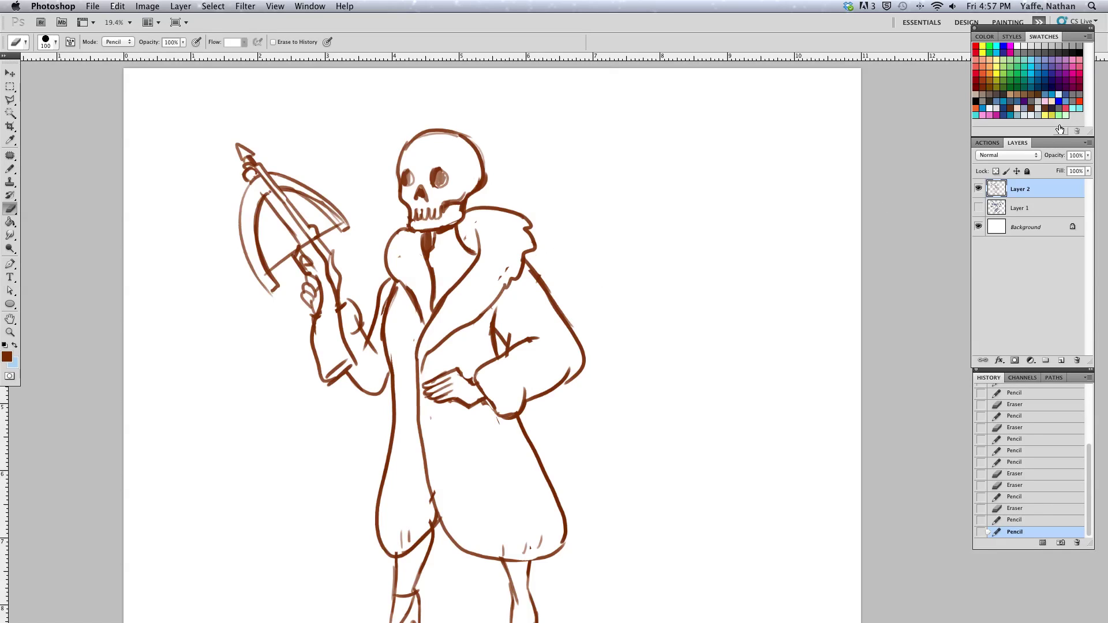
# Step: Pick a light salmon red, enlarge the pencil, and draw flame strands around the skull and crossbow
pyautogui.click(974, 68)
pyautogui.press('b')
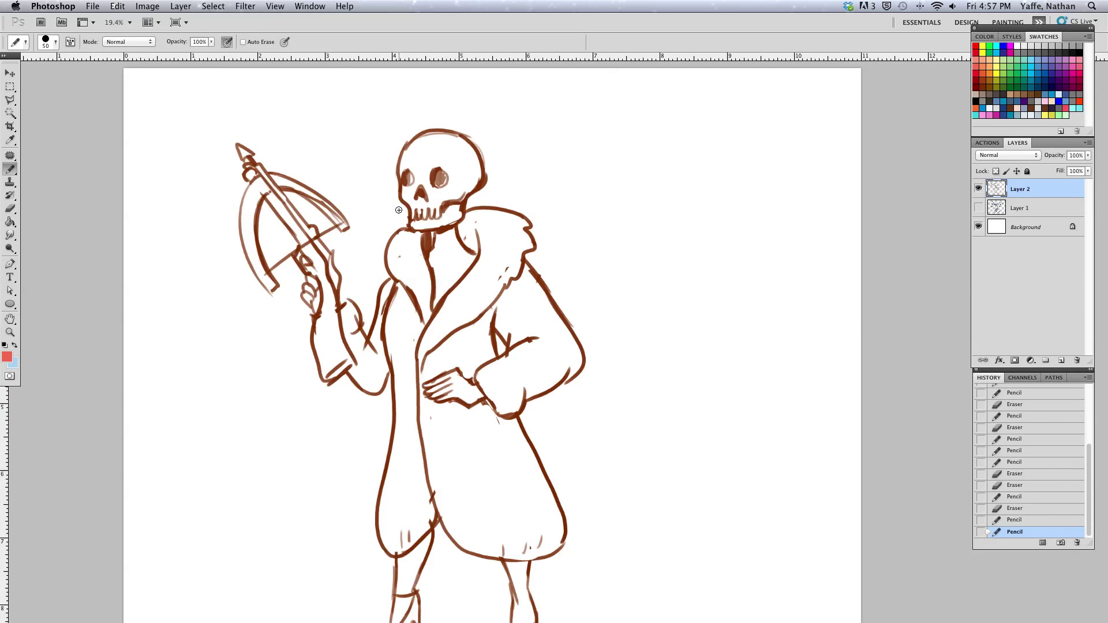
pyautogui.press(']')
pyautogui.moveTo(394, 218)
pyautogui.mouseDown()
pyautogui.moveTo(383, 186)
pyautogui.moveTo(390, 125)
pyautogui.moveTo(407, 102)
pyautogui.moveTo(466, 106)
pyautogui.moveTo(488, 138)
pyautogui.moveTo(497, 99)
pyautogui.moveTo(510, 186)
pyautogui.moveTo(518, 176)
pyautogui.moveTo(550, 238)
pyautogui.moveTo(560, 292)
pyautogui.mouseUp()
pyautogui.moveTo(355, 278)
pyautogui.mouseDown()
pyautogui.moveTo(372, 209)
pyautogui.moveTo(390, 215)
pyautogui.mouseUp()
pyautogui.moveTo(562, 285); pyautogui.dragTo(575, 304)
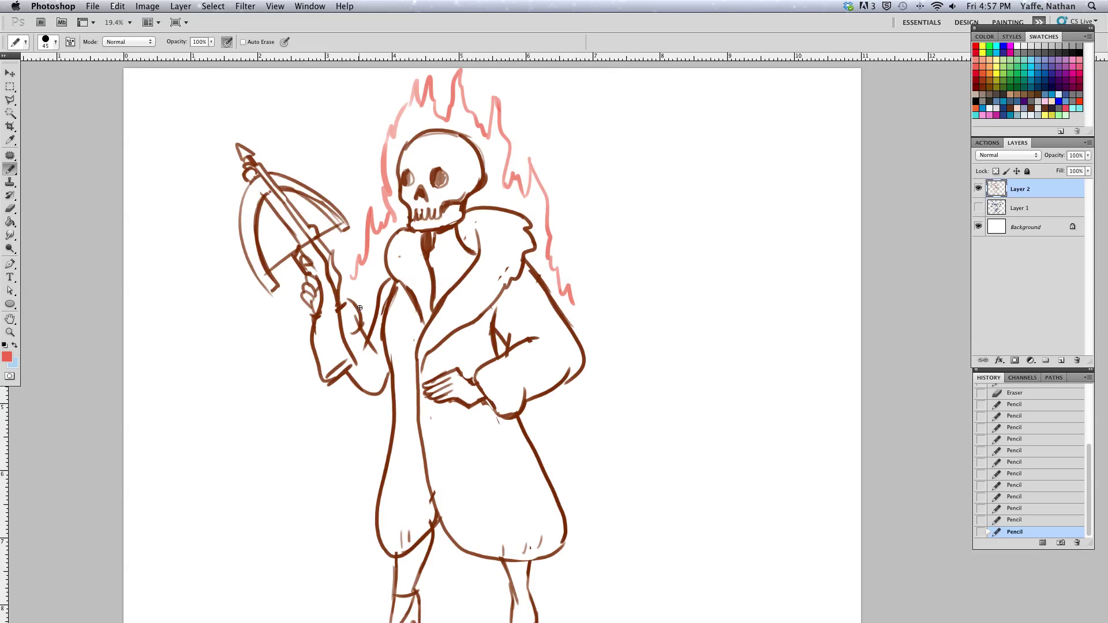
pyautogui.moveTo(276, 165)
pyautogui.mouseDown()
pyautogui.moveTo(289, 111)
pyautogui.moveTo(303, 164)
pyautogui.moveTo(329, 195)
pyautogui.mouseUp()
pyautogui.moveTo(577, 309); pyautogui.dragTo(587, 333)
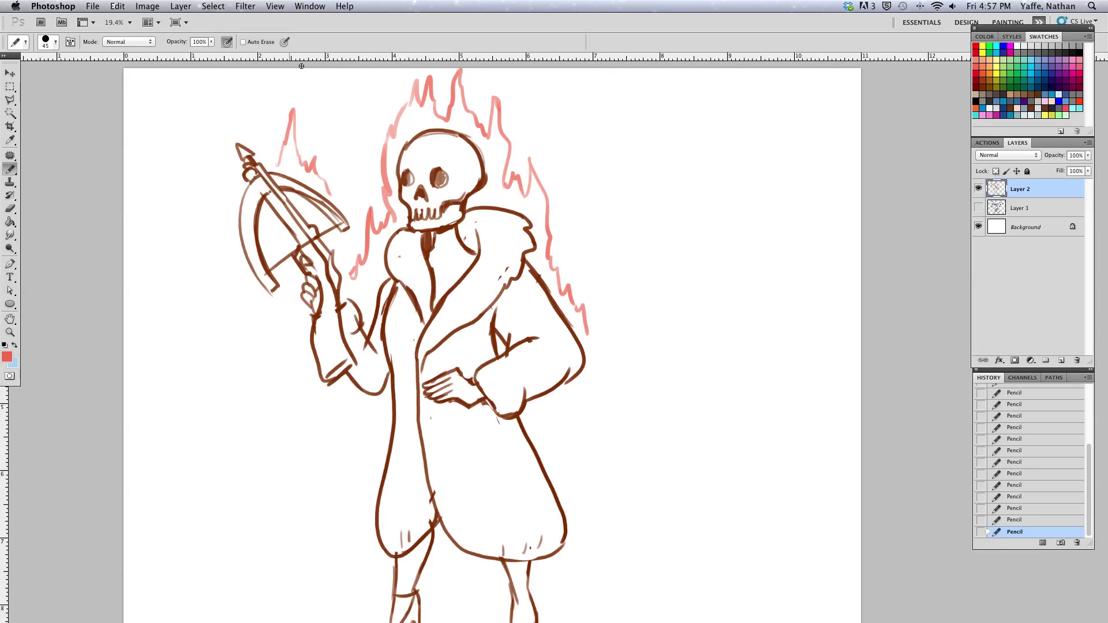
pyautogui.moveTo(277, 165); pyautogui.dragTo(289, 130)
# Step: Darken flames beside the skull, add red collar ticks, and extend flames at the edges and crossbow
pyautogui.moveTo(374, 232); pyautogui.dragTo(383, 203)
pyautogui.moveTo(403, 145); pyautogui.dragTo(410, 123)
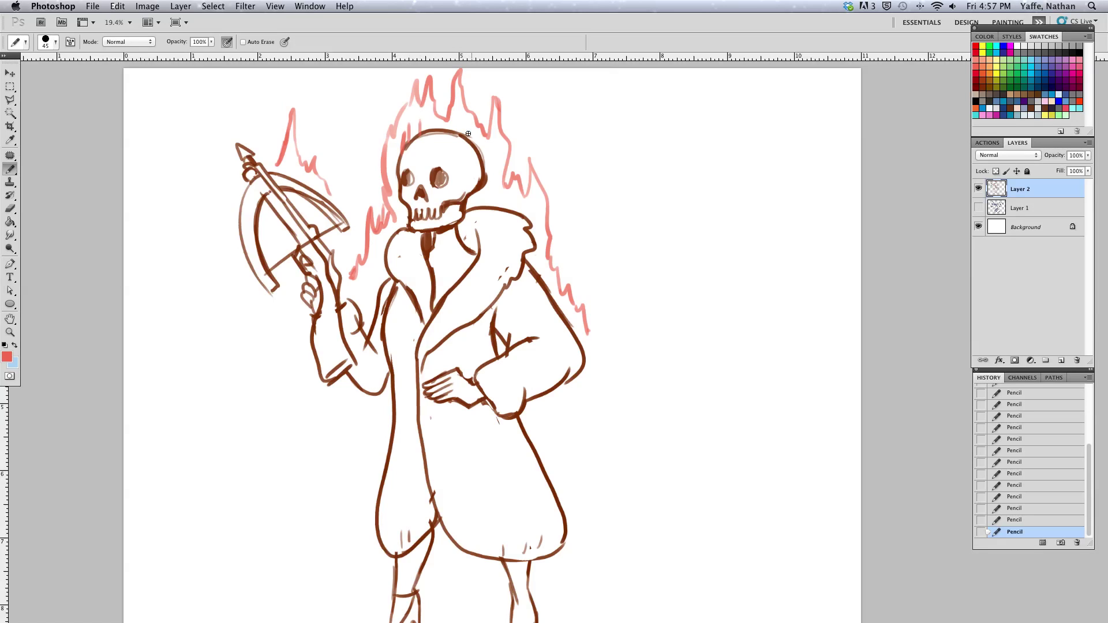
pyautogui.moveTo(488, 201); pyautogui.dragTo(496, 215)
pyautogui.moveTo(502, 206); pyautogui.dragTo(504, 215)
pyautogui.moveTo(367, 311); pyautogui.dragTo(365, 327)
pyautogui.moveTo(589, 329); pyautogui.dragTo(593, 354)
pyautogui.moveTo(578, 394)
pyautogui.mouseDown()
pyautogui.moveTo(547, 366)
pyautogui.moveTo(549, 427)
pyautogui.mouseUp()
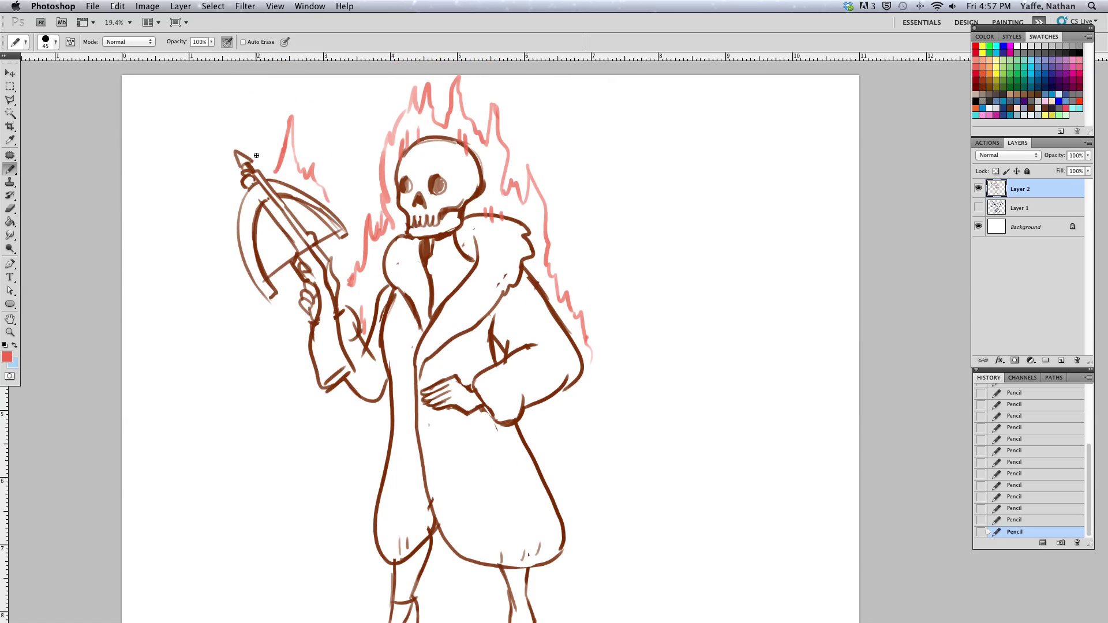
pyautogui.moveTo(256, 156); pyautogui.dragTo(277, 172)
pyautogui.moveTo(331, 199); pyautogui.dragTo(340, 185)
pyautogui.moveTo(554, 376)
pyautogui.mouseDown()
pyautogui.moveTo(647, 118)
pyautogui.moveTo(582, 127)
pyautogui.mouseUp()
# Step: Scale the whole drawing down slightly and drag it to the right on the page
pyautogui.press('v')
pyautogui.press('Return')
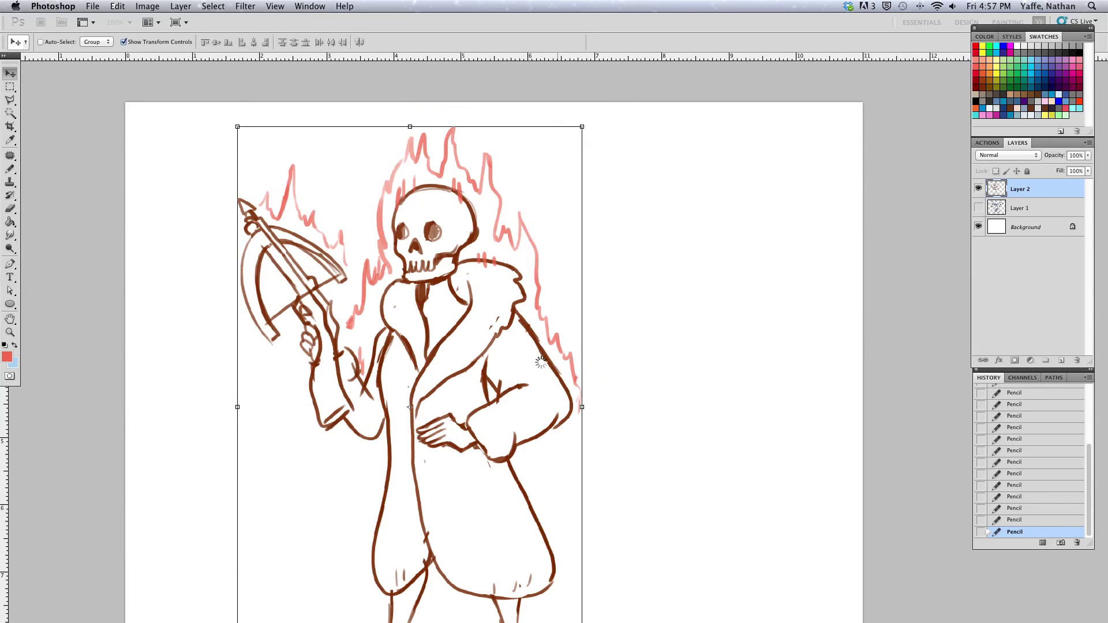
pyautogui.moveTo(555, 374)
pyautogui.mouseDown()
pyautogui.moveTo(606, 369)
pyautogui.moveTo(618, 354)
pyautogui.moveTo(589, 364)
pyautogui.mouseUp()
pyautogui.press('a')
pyautogui.scroll(-2, 614, 401)
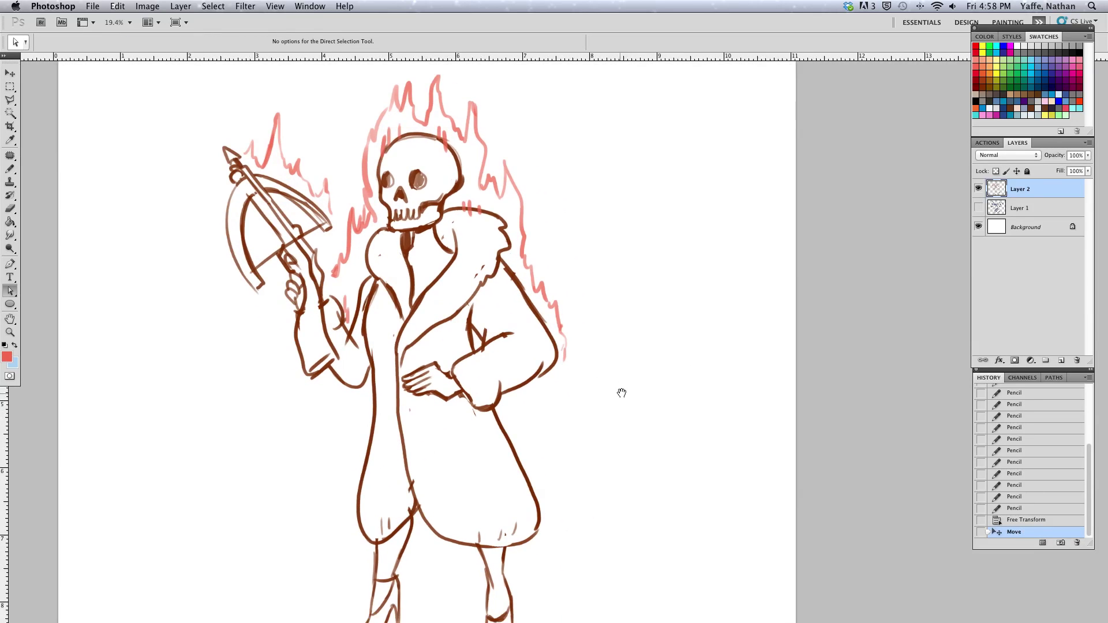